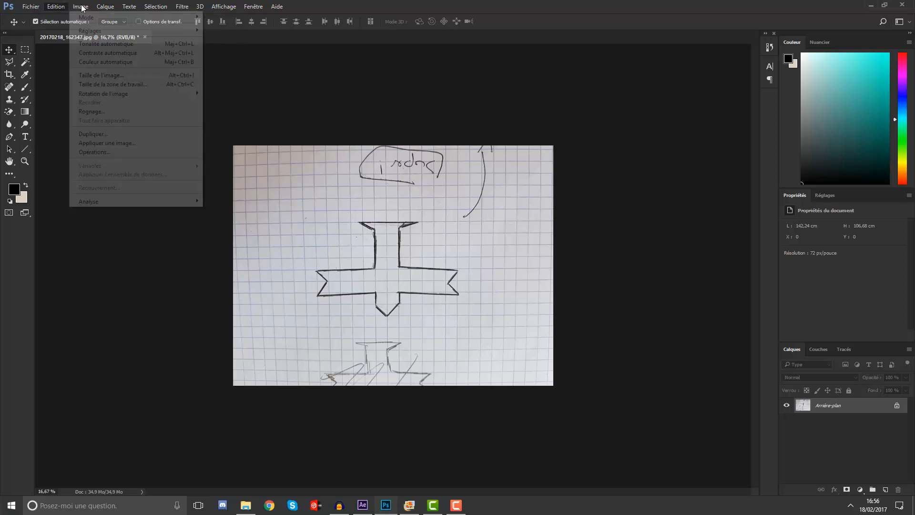
# Rotate the photographed sketch by 180° and unlock its background layer.
pyautogui.moveTo(114, 94)
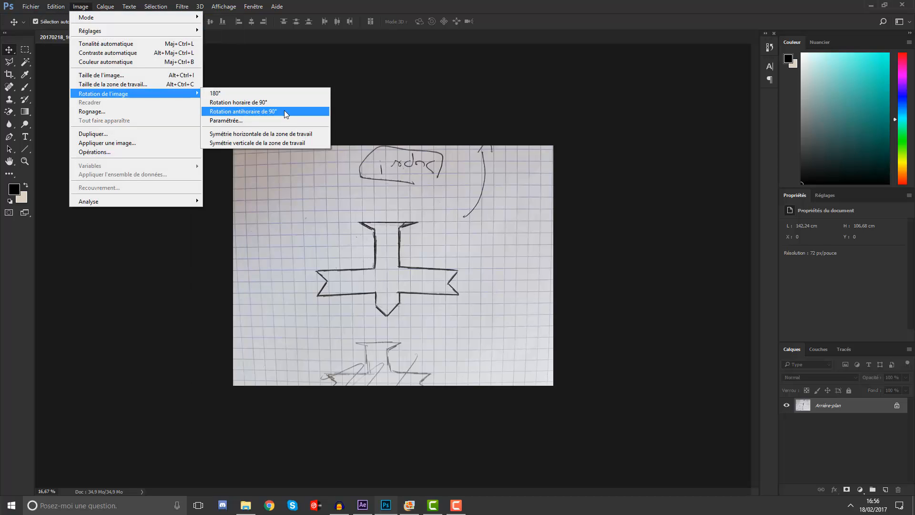
pyautogui.click(273, 95)
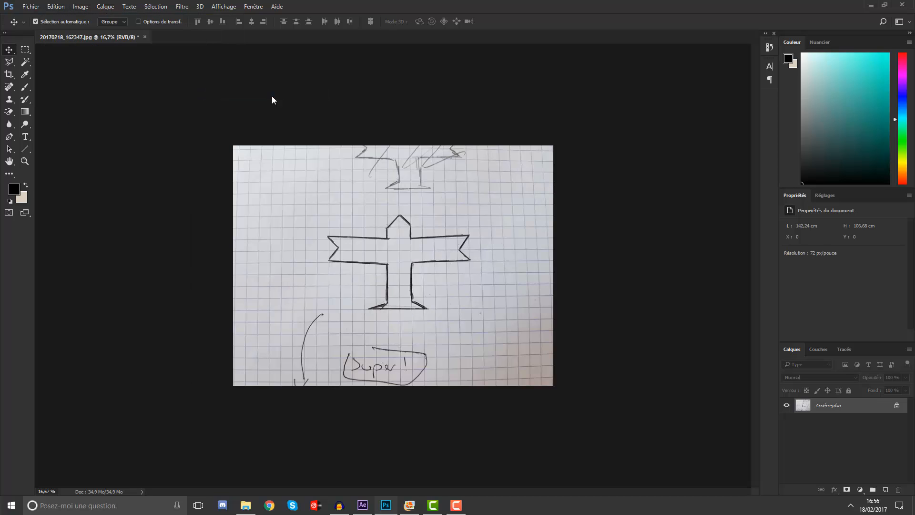
pyautogui.click(896, 403)
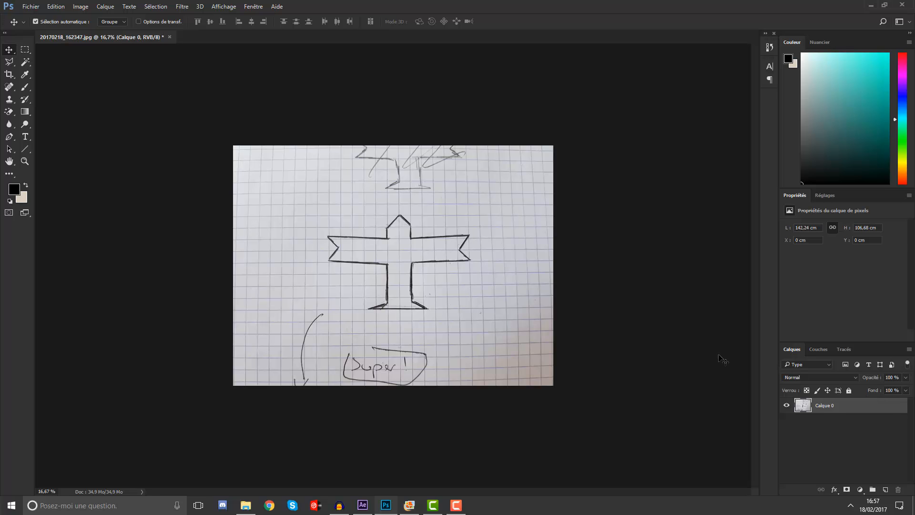
pyautogui.hotkey('ctrl', '+')
pyautogui.hotkey('ctrl', '+')
pyautogui.hotkey('ctrl', '+')
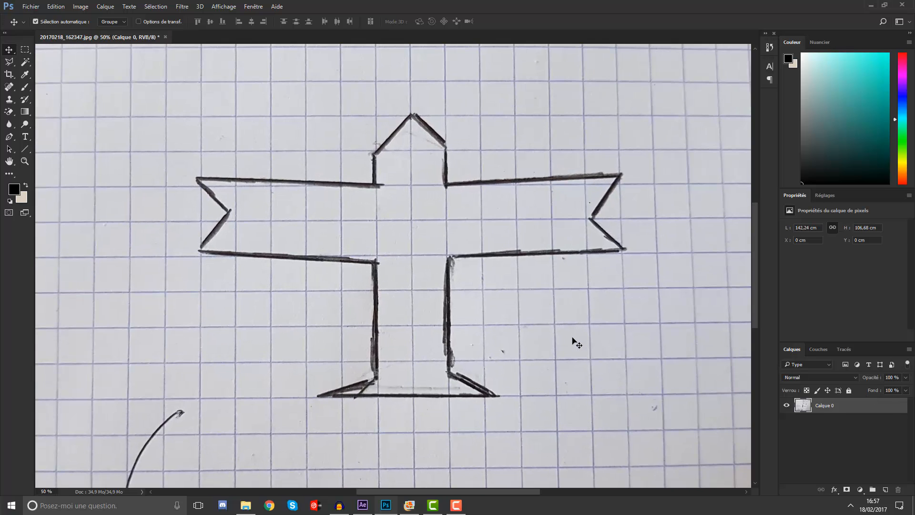
pyautogui.moveTo(474, 491)
pyautogui.mouseDown()
pyautogui.moveTo(487, 488)
pyautogui.moveTo(478, 491)
pyautogui.mouseUp()
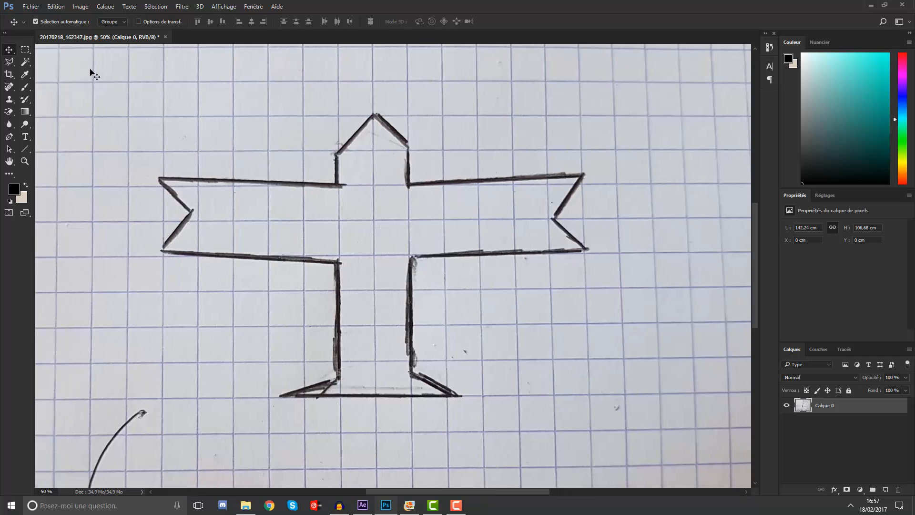
# Create a new document 2500 pixels wide and 2500 pixels high.
pyautogui.click(30, 6)
pyautogui.click(30, 6)
pyautogui.hotkey('ctrl', 'n')
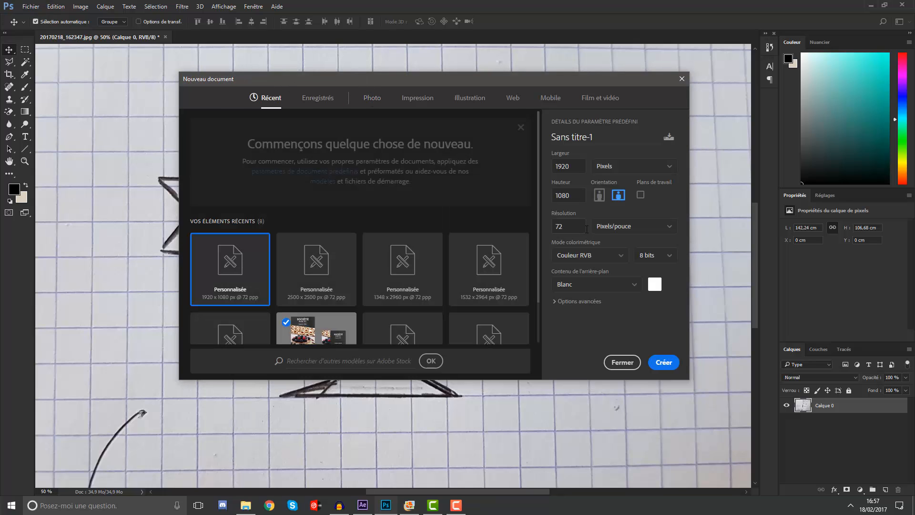
pyautogui.doubleClick(568, 166)
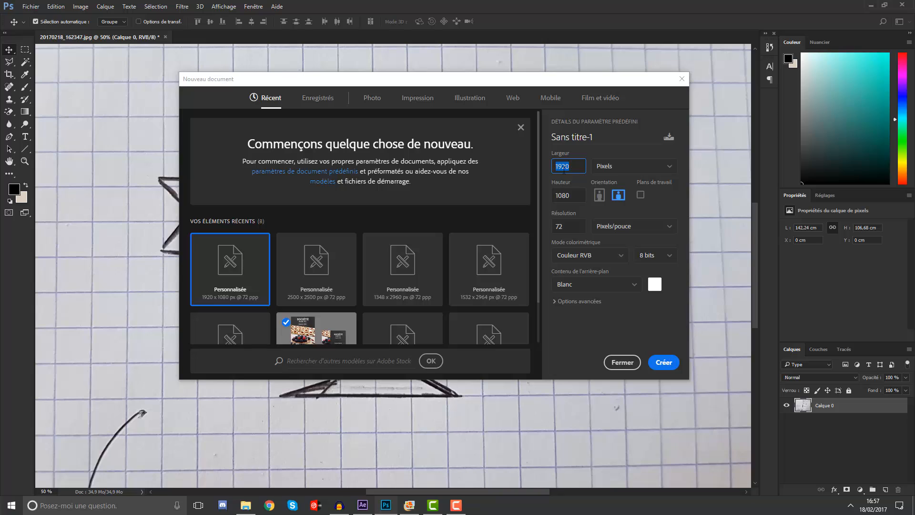
pyautogui.write('3')
pyautogui.doubleClick(562, 196)
pyautogui.write('2500')
pyautogui.click(665, 367)
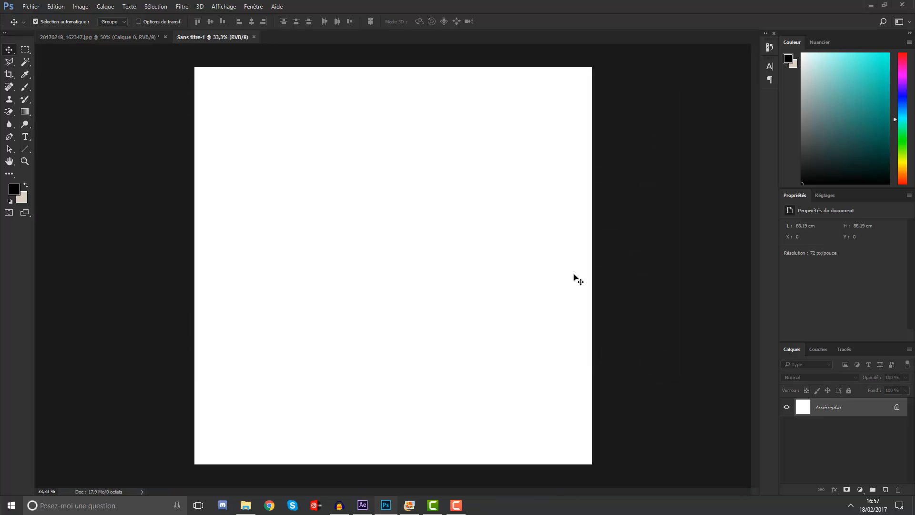
# Copy the sketch photo into the new square document, with the main cross-shaped figure near the canvas centre.
pyautogui.click(154, 41)
pyautogui.hotkey('ctrl', '-')
pyautogui.hotkey('ctrl', '-')
pyautogui.hotkey('ctrl', '-')
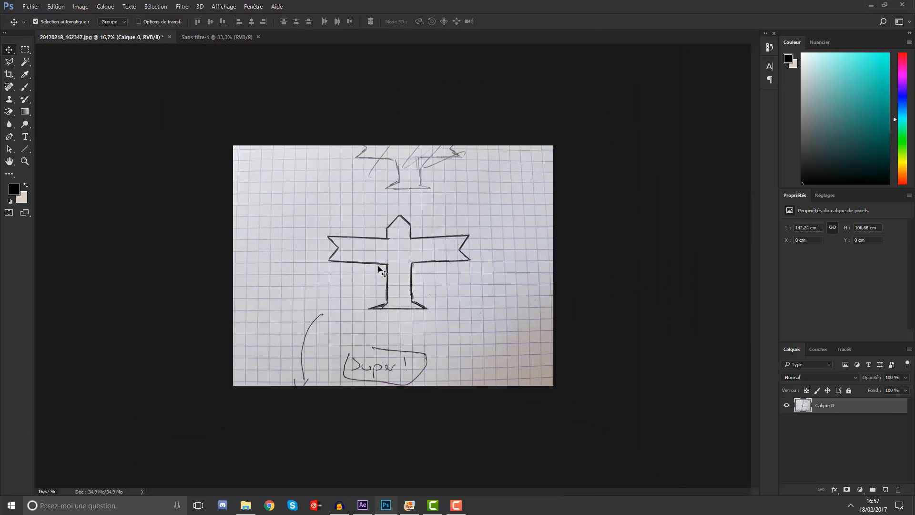
pyautogui.moveTo(382, 271)
pyautogui.mouseDown()
pyautogui.moveTo(253, 31)
pyautogui.moveTo(219, 34)
pyautogui.moveTo(346, 226)
pyautogui.moveTo(422, 248)
pyautogui.moveTo(476, 279)
pyautogui.moveTo(432, 291)
pyautogui.moveTo(431, 282)
pyautogui.mouseUp()
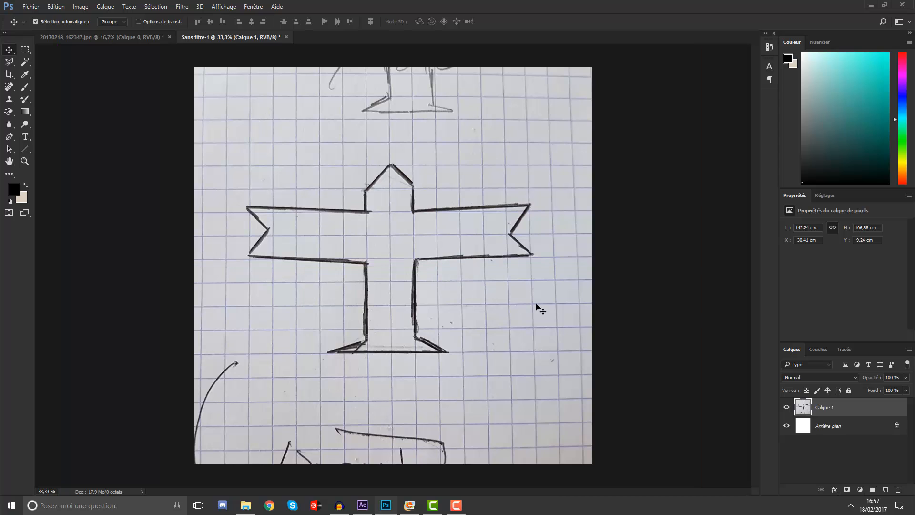
# Add an empty layer above the sketch layer and activate the Pen tool for tracing.
pyautogui.click(874, 439)
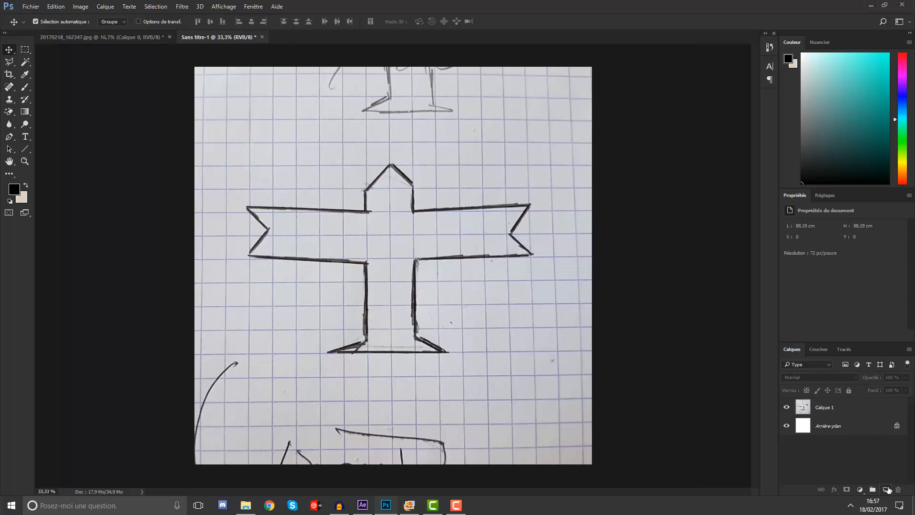
pyautogui.click(885, 489)
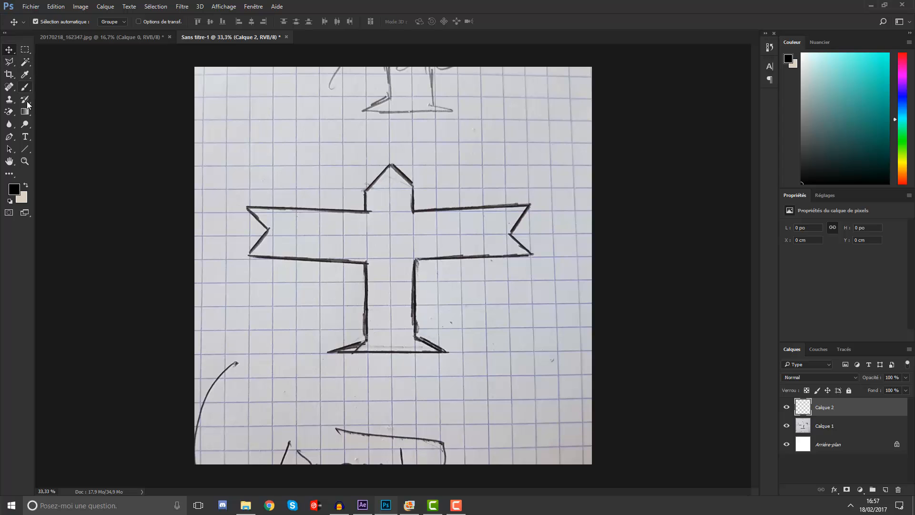
pyautogui.click(10, 137)
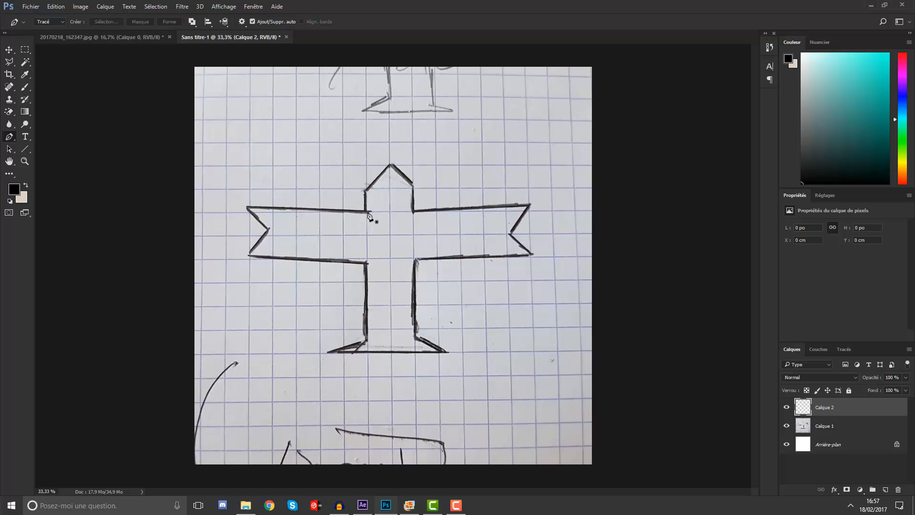
pyautogui.click(237, 163)
pyautogui.keyDown('shift'); pyautogui.click(363, 190); pyautogui.keyUp('shift')
pyautogui.hotkey('ctrl', 'z')
pyautogui.click(770, 47)
pyautogui.click(704, 76)
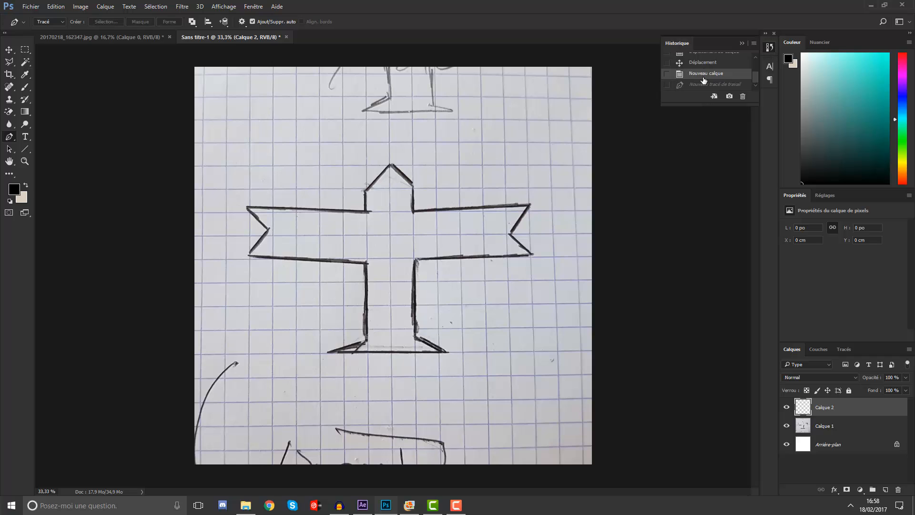
# Trace the pointed top, right arm and right side of the stem of the sketched figure with straight Pen path segments.
pyautogui.click(367, 210)
pyautogui.click(366, 191)
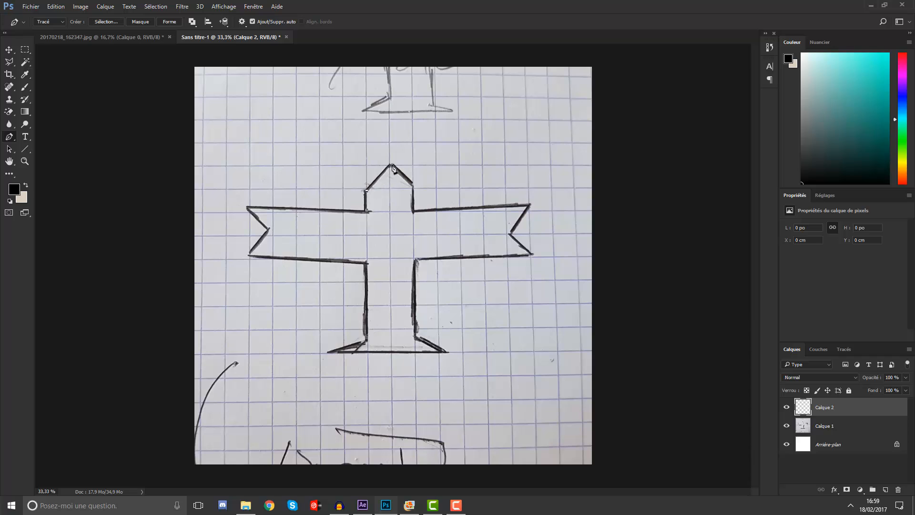
pyautogui.click(408, 188)
pyautogui.click(410, 210)
pyautogui.click(525, 207)
pyautogui.moveTo(526, 207); pyautogui.dragTo(529, 206)
pyautogui.click(511, 233)
pyautogui.click(531, 255)
pyautogui.click(417, 260)
pyautogui.click(416, 338)
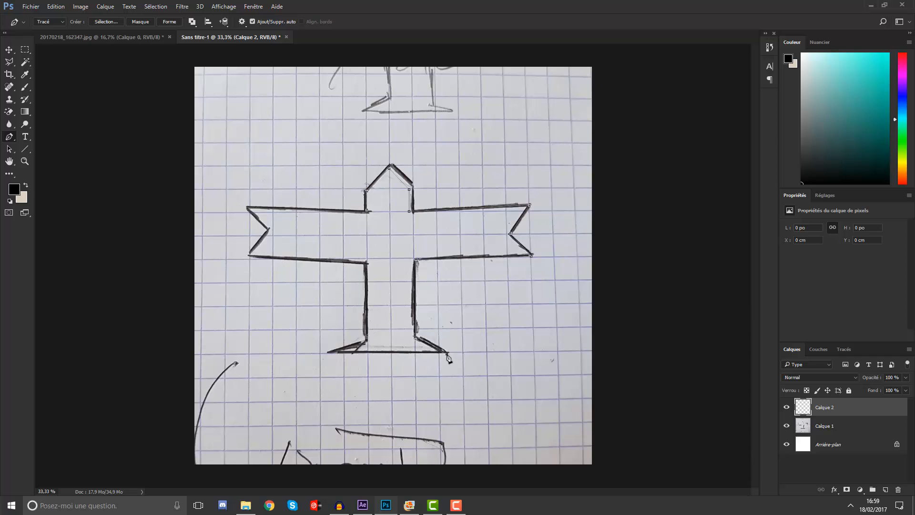
# Continue the path around the base, left stem and notched left arm, closing it at the starting anchor point.
pyautogui.click(329, 353)
pyautogui.click(367, 344)
pyautogui.click(367, 261)
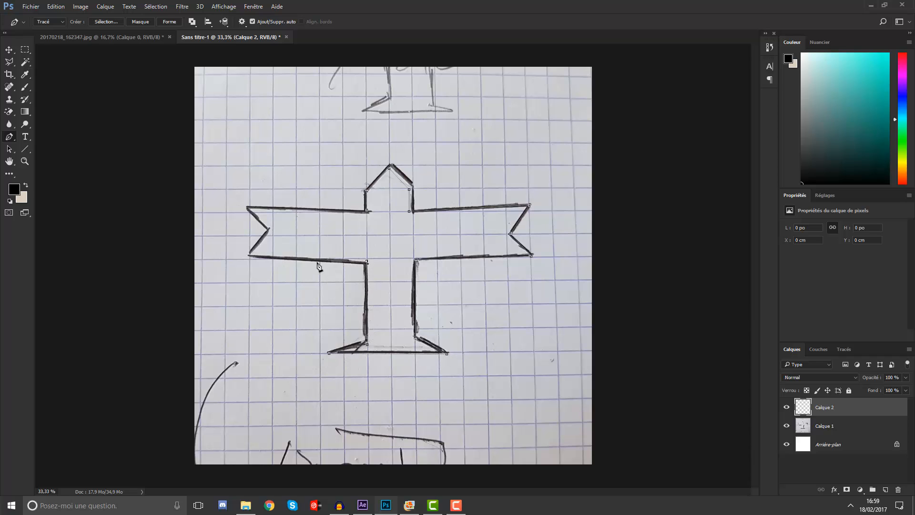
pyautogui.click(249, 255)
pyautogui.click(267, 232)
pyautogui.click(247, 207)
pyautogui.click(367, 210)
# Convert the closed path into a new anti-aliased selection with a 0-pixel feather.
pyautogui.rightClick(411, 210)
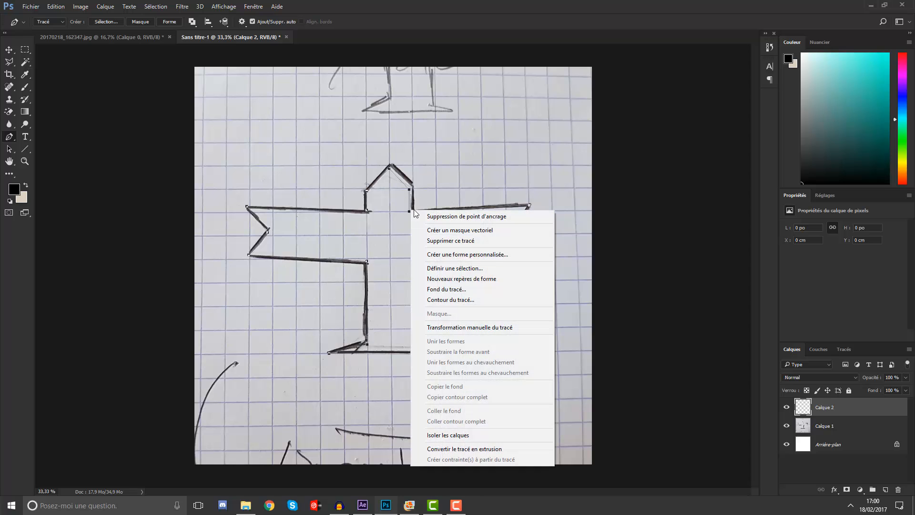
pyautogui.click(492, 268)
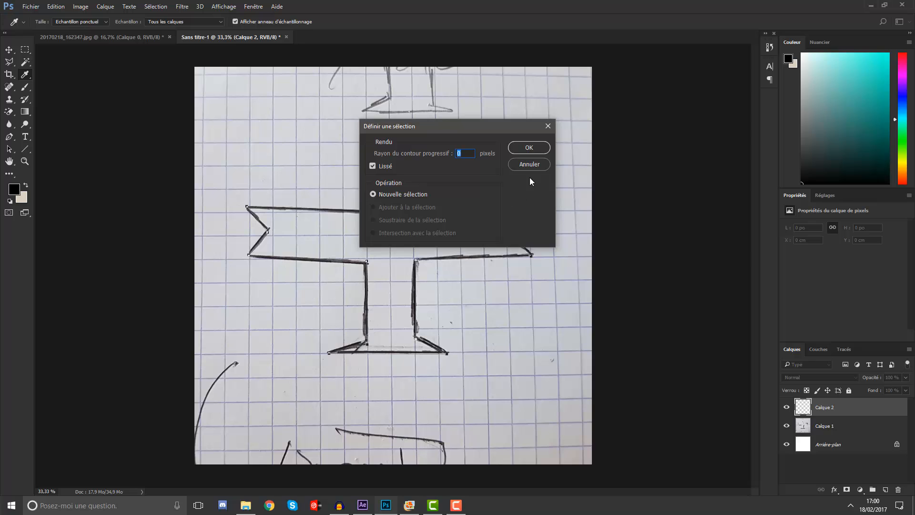
pyautogui.click(527, 152)
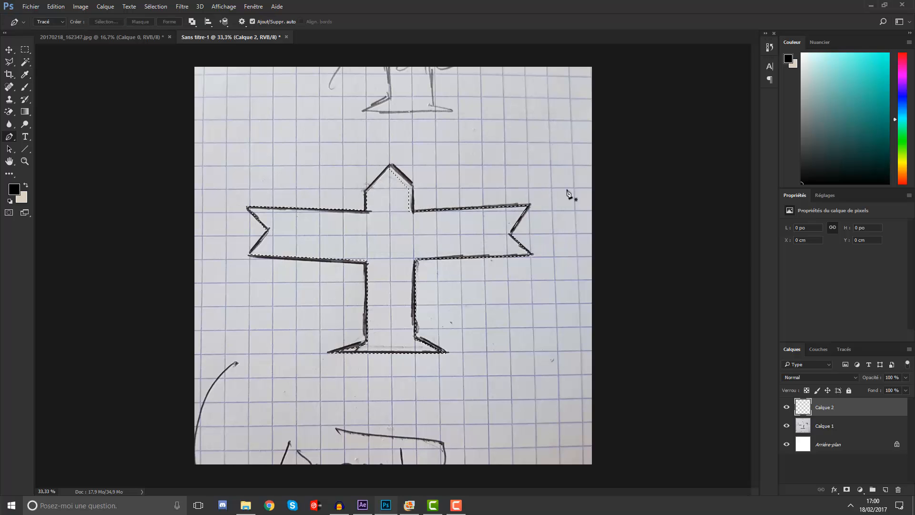
# Paint the selected figure black with a very large brush at 80% opacity and clear the selection.
pyautogui.click(25, 87)
pyautogui.moveTo(382, 236); pyautogui.dragTo(488, 231)
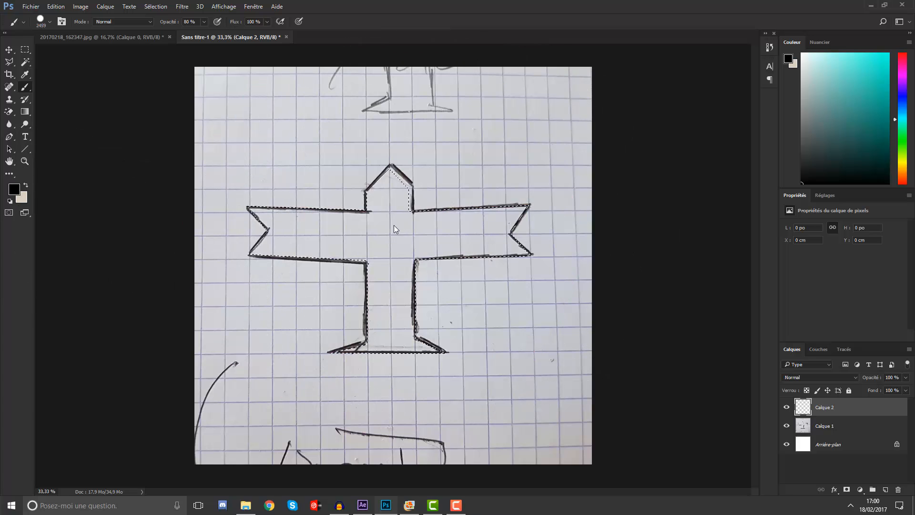
pyautogui.moveTo(394, 225)
pyautogui.mouseDown()
pyautogui.moveTo(427, 262)
pyautogui.moveTo(398, 102)
pyautogui.moveTo(344, 200)
pyautogui.mouseUp()
pyautogui.moveTo(445, 221)
pyautogui.mouseDown()
pyautogui.moveTo(299, 221)
pyautogui.moveTo(427, 218)
pyautogui.moveTo(417, 301)
pyautogui.mouseUp()
pyautogui.moveTo(358, 274); pyautogui.dragTo(427, 263)
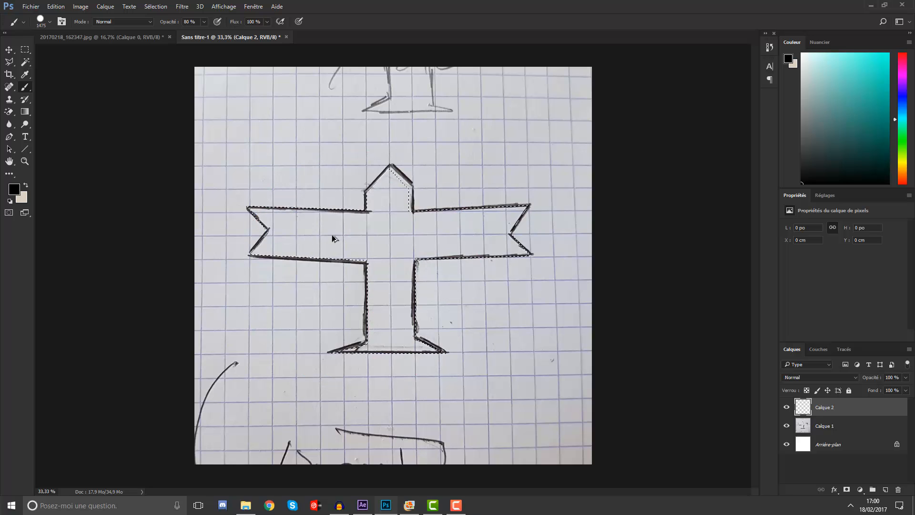
pyautogui.moveTo(332, 235)
pyautogui.mouseDown()
pyautogui.moveTo(485, 230)
pyautogui.moveTo(385, 236)
pyautogui.moveTo(333, 255)
pyautogui.moveTo(320, 236)
pyautogui.moveTo(400, 245)
pyautogui.moveTo(362, 244)
pyautogui.moveTo(376, 253)
pyautogui.moveTo(352, 318)
pyautogui.moveTo(364, 325)
pyautogui.mouseUp()
pyautogui.moveTo(407, 287); pyautogui.dragTo(309, 281)
pyautogui.moveTo(305, 241)
pyautogui.mouseDown()
pyautogui.moveTo(277, 254)
pyautogui.moveTo(289, 328)
pyautogui.mouseUp()
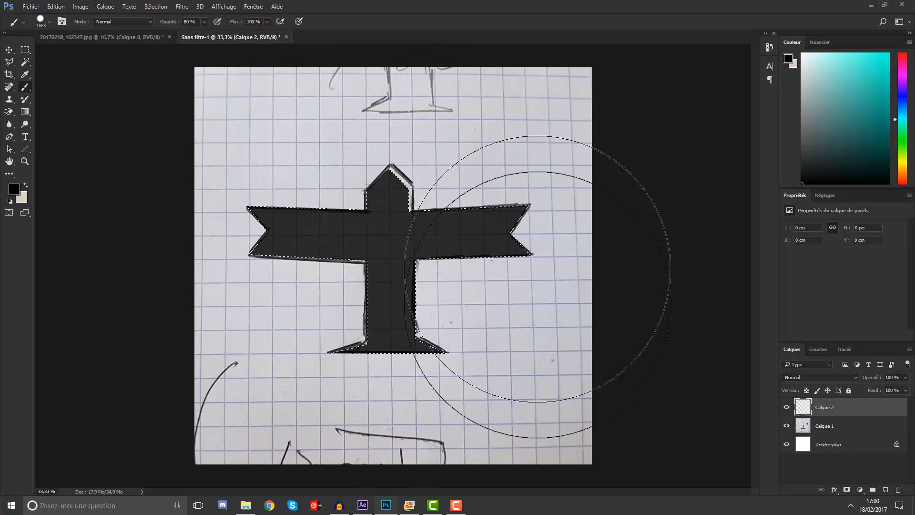
pyautogui.click(25, 49)
pyautogui.click(272, 180)
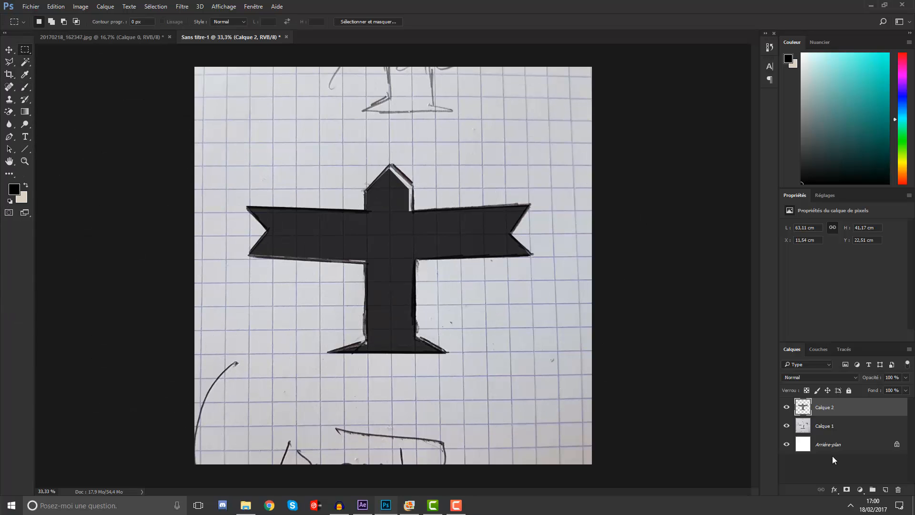
# Unlock the white background layer and hide the sketch layer Calque 1, leaving the painted layer Calque 2 selected.
pyautogui.click(895, 446)
pyautogui.click(806, 426)
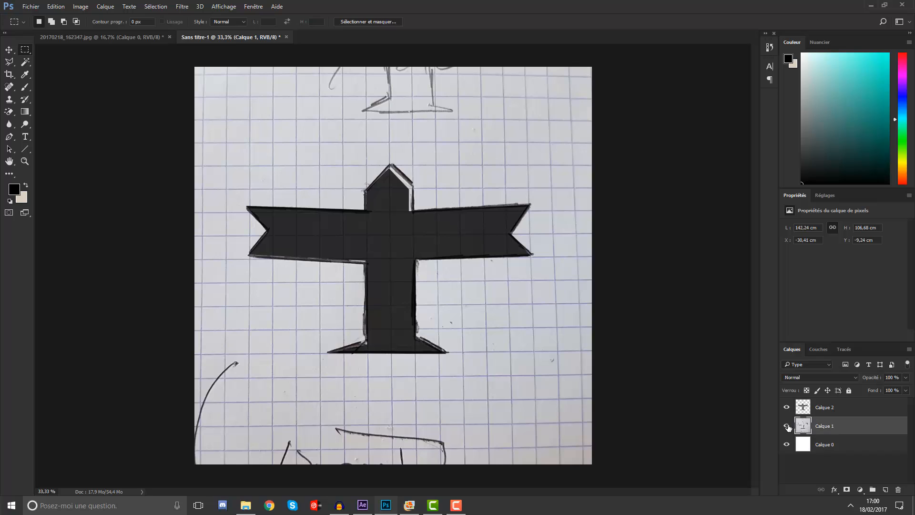
pyautogui.click(787, 426)
pyautogui.click(816, 409)
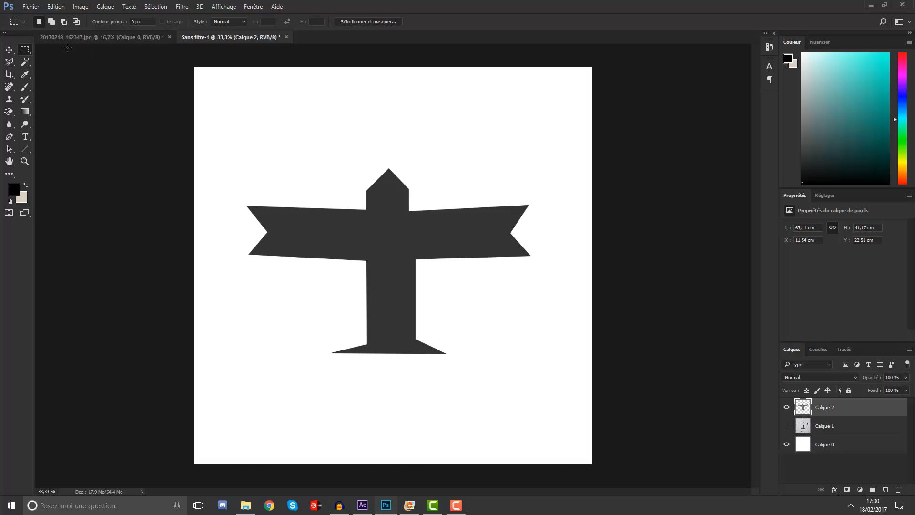
# Centre the black silhouette horizontally on the canvas and delete its right half up to the vertical centre line.
pyautogui.click(9, 49)
pyautogui.moveTo(419, 245)
pyautogui.mouseDown()
pyautogui.moveTo(432, 232)
pyautogui.moveTo(439, 241)
pyautogui.moveTo(429, 231)
pyautogui.moveTo(405, 239)
pyautogui.moveTo(413, 240)
pyautogui.mouseUp()
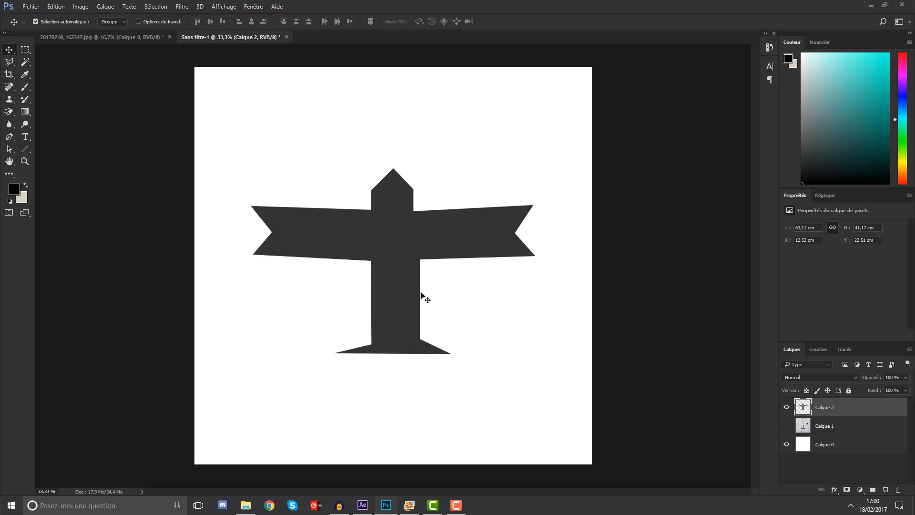
pyautogui.click(22, 54)
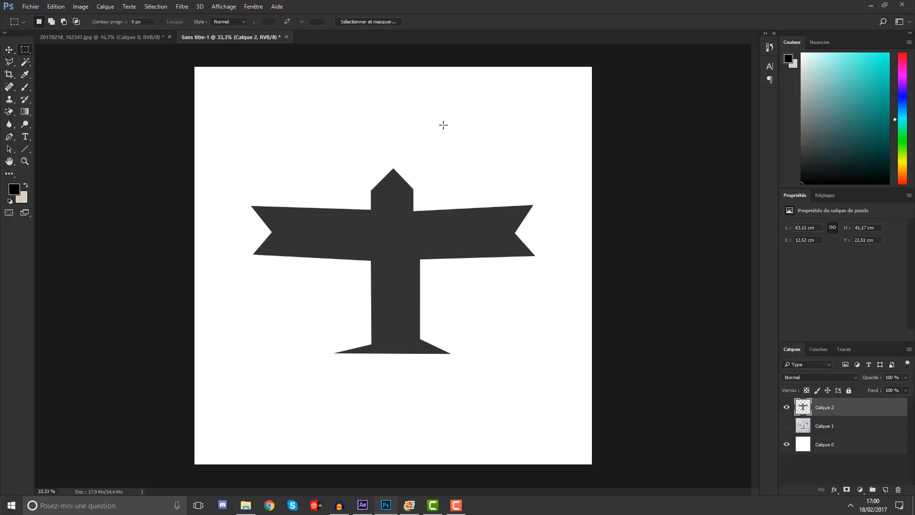
pyautogui.moveTo(443, 125); pyautogui.dragTo(388, 182)
pyautogui.click(478, 177)
pyautogui.moveTo(556, 133); pyautogui.dragTo(393, 396)
pyautogui.press('Delete')
pyautogui.click(7, 50)
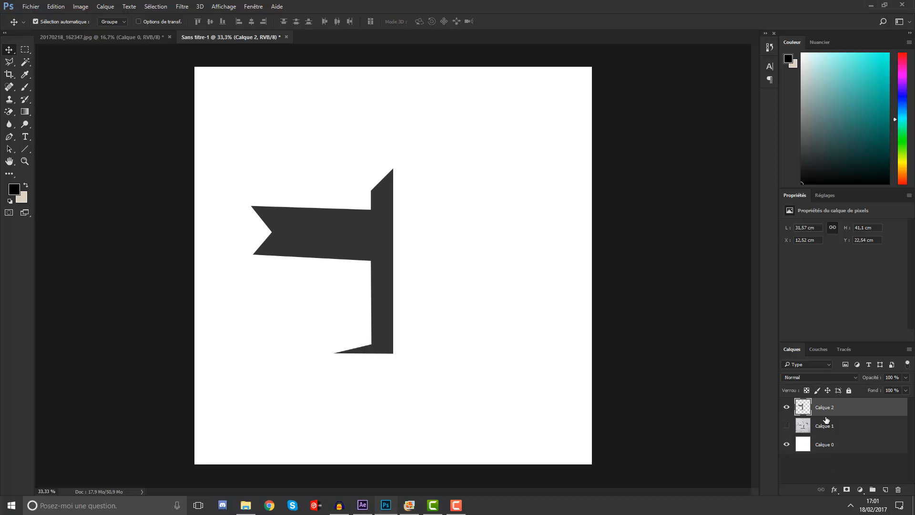
# Duplicate the half silhouette and flip the copy horizontally at -100% width, joining it to the original along the centre line.
pyautogui.hotkey('ctrl', 'j')
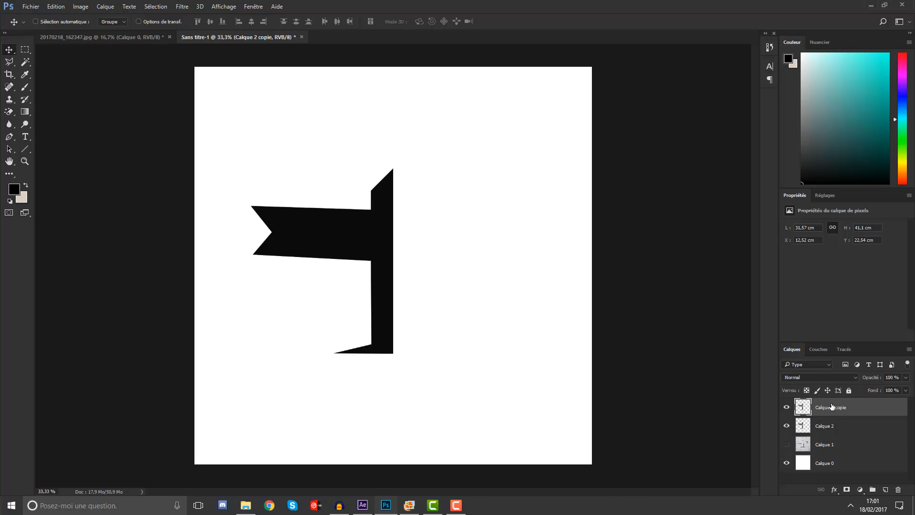
pyautogui.hotkey('ctrl', 't')
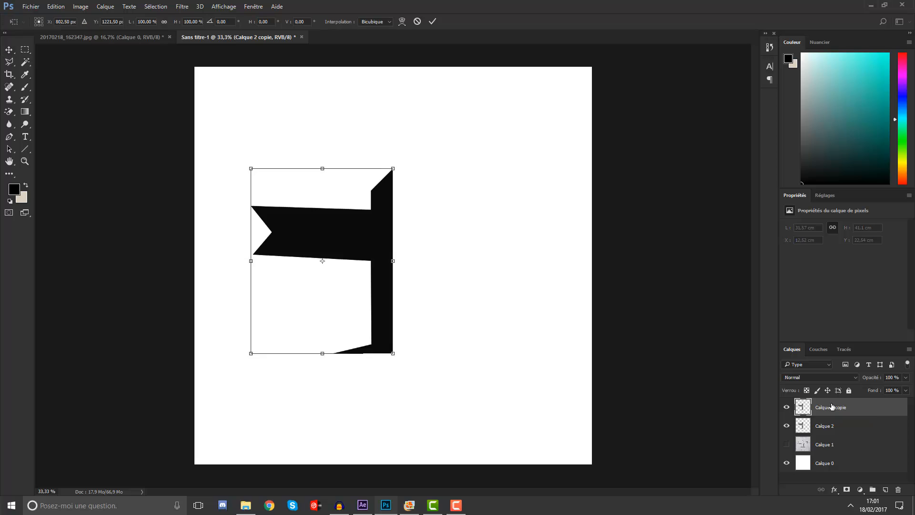
pyautogui.moveTo(398, 264)
pyautogui.mouseDown()
pyautogui.moveTo(250, 261)
pyautogui.moveTo(393, 270)
pyautogui.mouseUp()
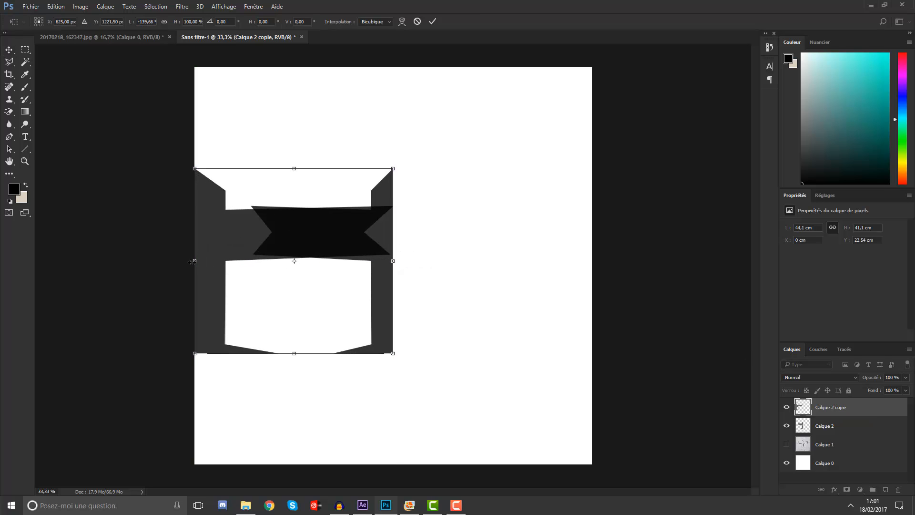
pyautogui.moveTo(192, 261); pyautogui.dragTo(428, 275)
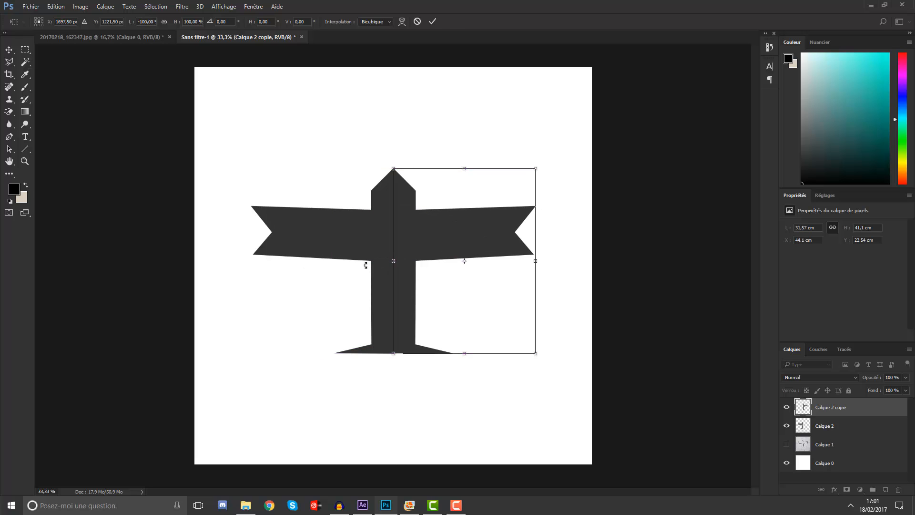
pyautogui.press('Return')
pyautogui.hotkey('ctrl', '-')
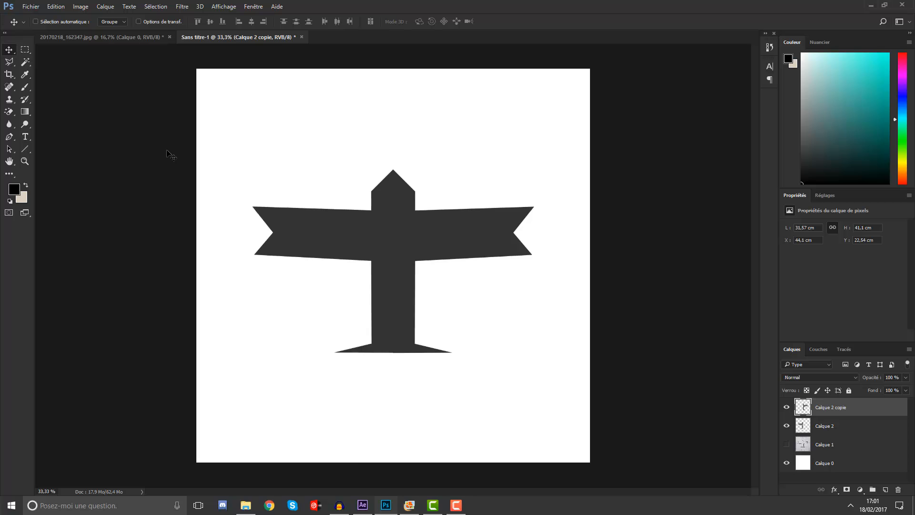
pyautogui.hotkey('ctrl', '+')
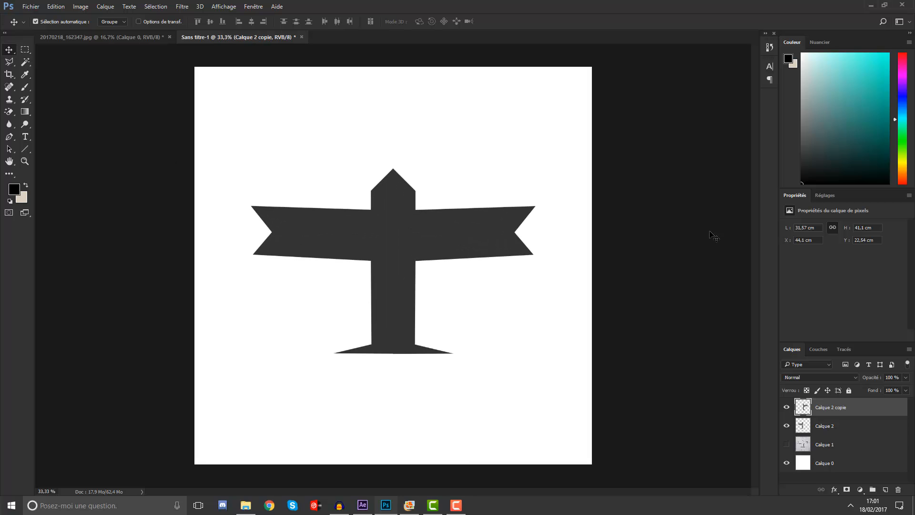
# Move both silhouette halves, Calque 2 copie and Calque 2, slightly down together so the figure is vertically centred on the canvas.
pyautogui.keyDown('ctrl'); pyautogui.click(868, 429); pyautogui.keyUp('ctrl')
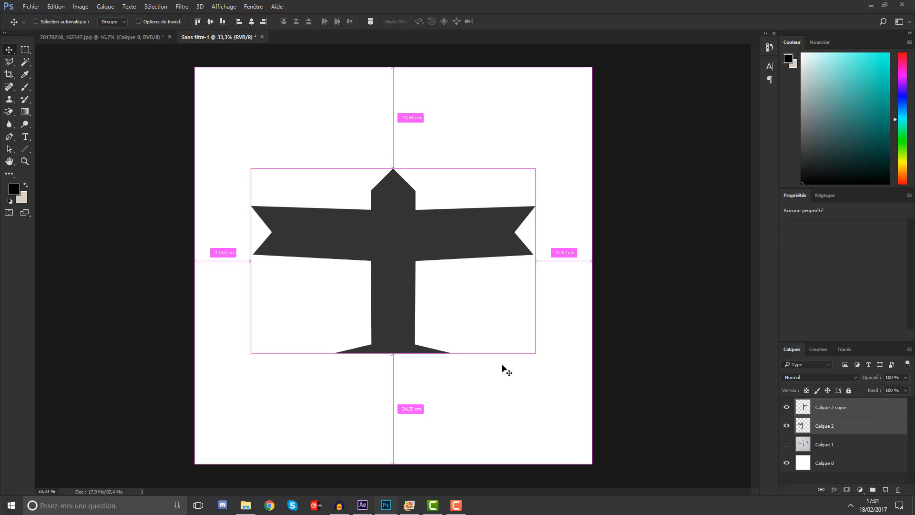
pyautogui.hotkey('ctrl', 't')
pyautogui.moveTo(424, 256)
pyautogui.mouseDown()
pyautogui.moveTo(425, 225)
pyautogui.moveTo(424, 263)
pyautogui.mouseUp()
pyautogui.press('Return')
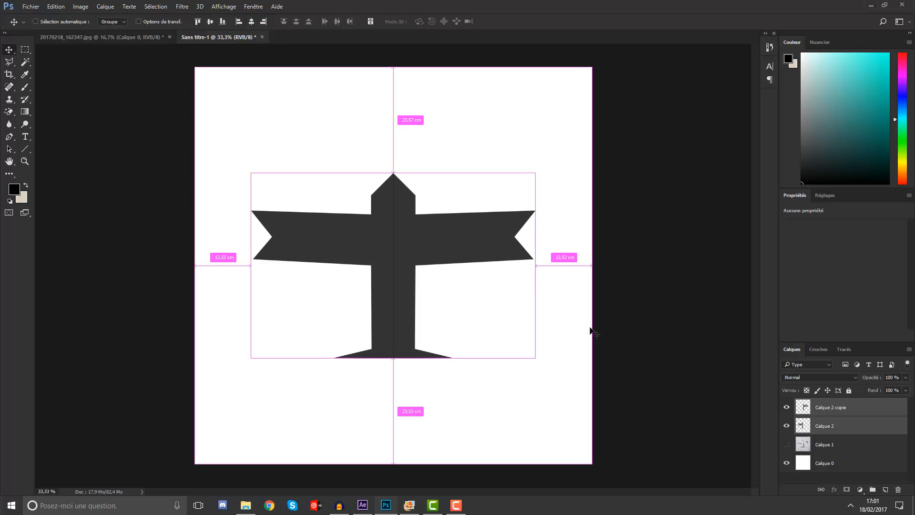
# Group the two half-silhouette layers, Calque 2 and Calque 2 copie, and name the group Logo.
pyautogui.click(842, 448)
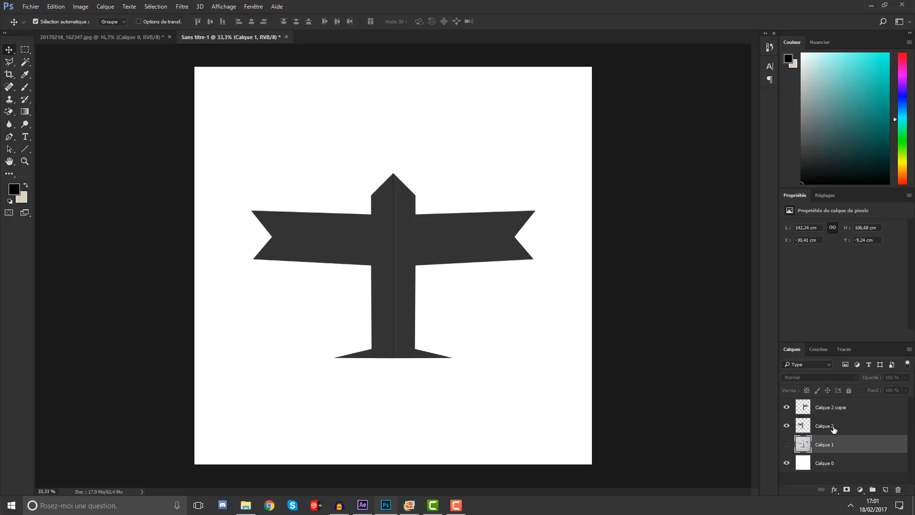
pyautogui.click(832, 426)
pyautogui.keyDown('ctrl'); pyautogui.click(828, 409); pyautogui.keyUp('ctrl')
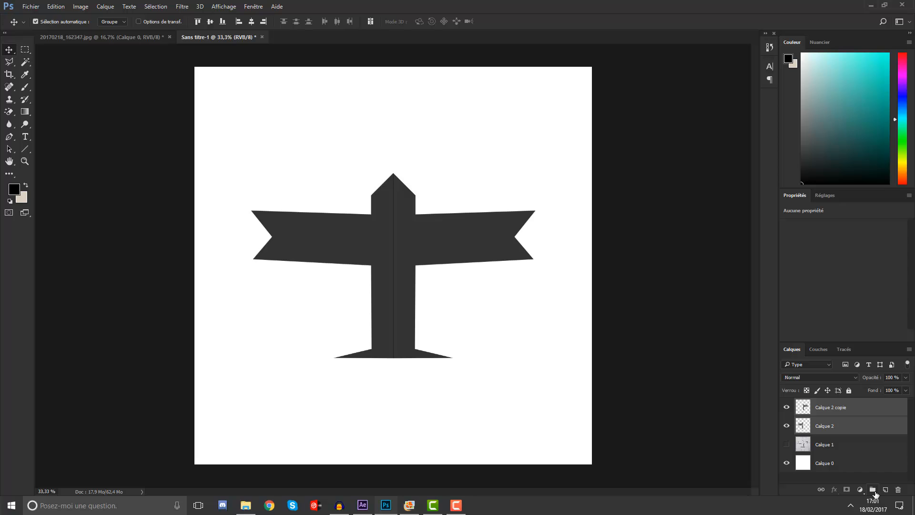
pyautogui.click(873, 491)
pyautogui.doubleClick(814, 404)
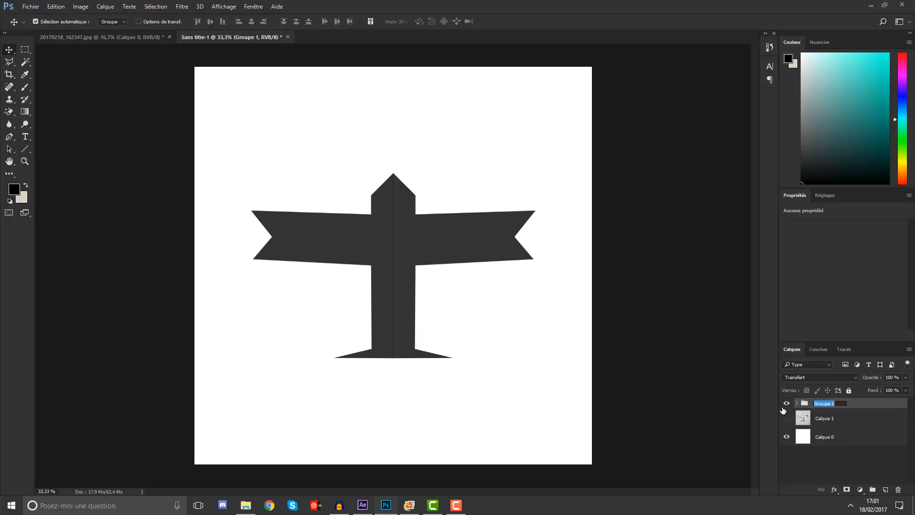
pyautogui.write('Logo')
pyautogui.press('Return')
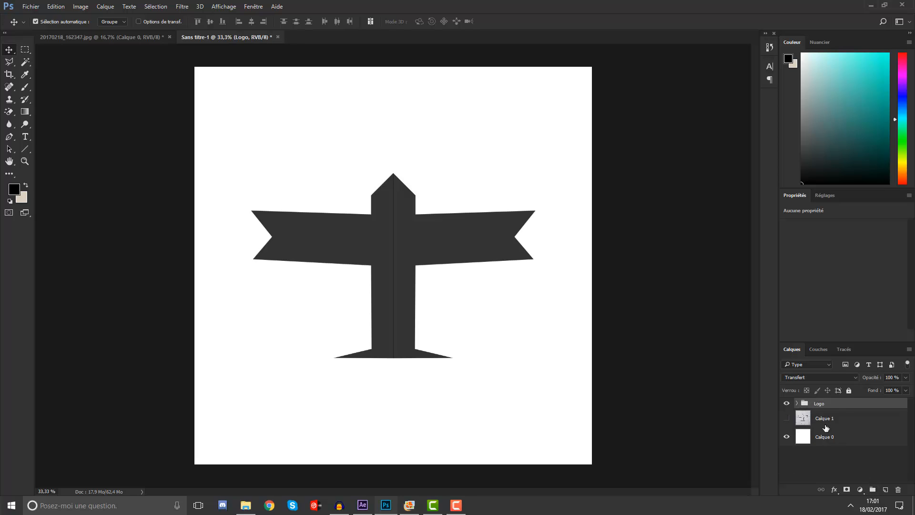
# Merge the two half-silhouette layers inside the Logo group into one layer and dissolve the group around it.
pyautogui.click(797, 404)
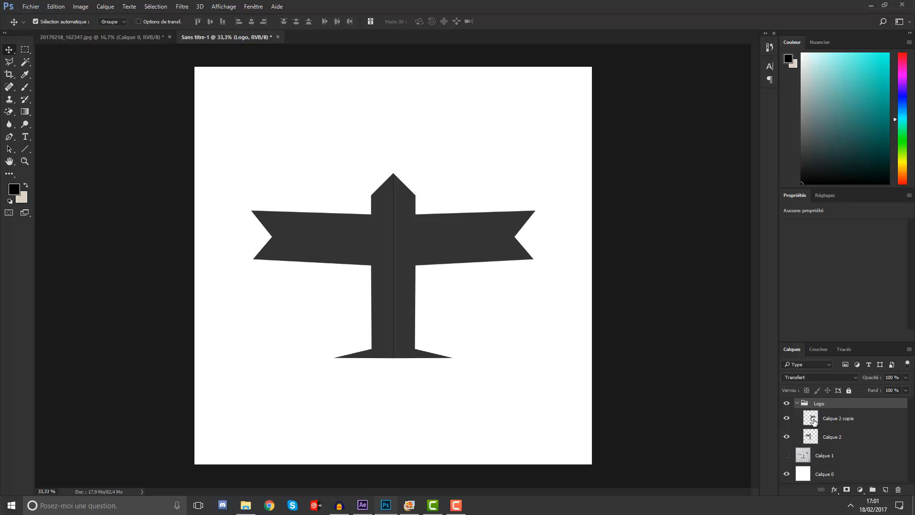
pyautogui.click(815, 421)
pyautogui.keyDown('shift'); pyautogui.click(833, 436); pyautogui.keyUp('shift')
pyautogui.rightClick(833, 443)
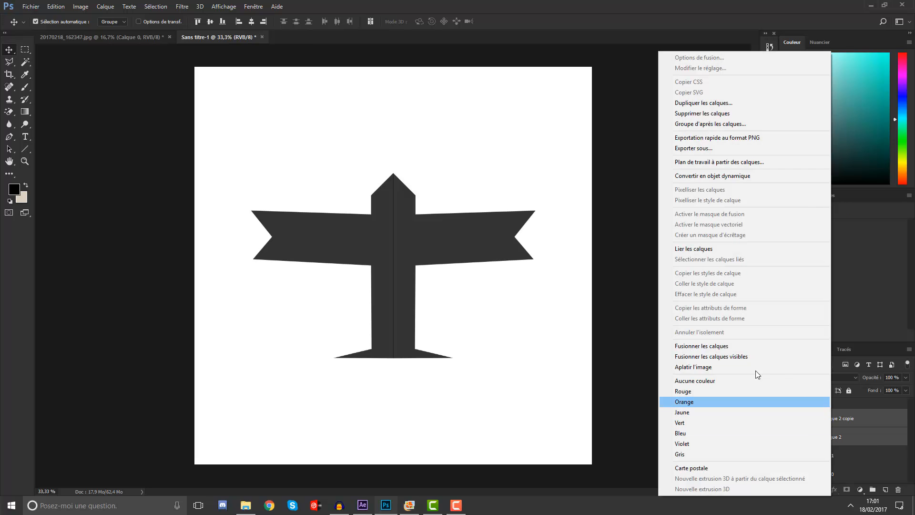
pyautogui.click(758, 346)
pyautogui.moveTo(833, 422); pyautogui.dragTo(830, 400)
pyautogui.click(821, 424)
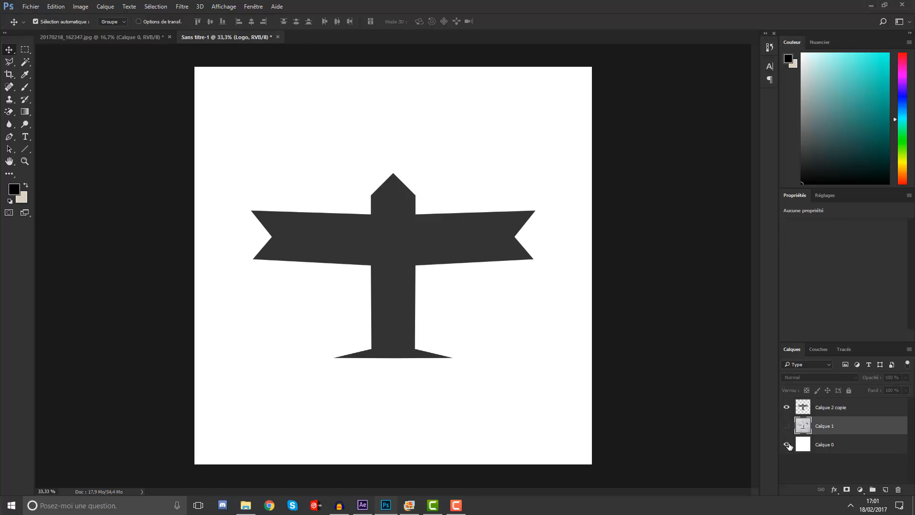
pyautogui.hotkey('ctrl', 'shift', 'g')
# Load the merged silhouette's outline as a selection, paint it black with a 1679 px hard brush at 80% opacity, and deselect.
pyautogui.click(834, 411)
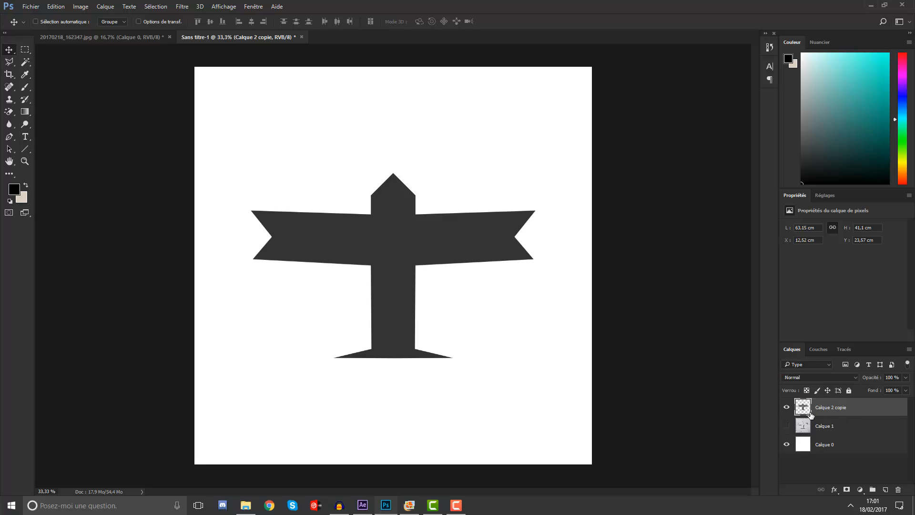
pyautogui.keyDown('ctrl'); pyautogui.click(804, 409); pyautogui.keyUp('ctrl')
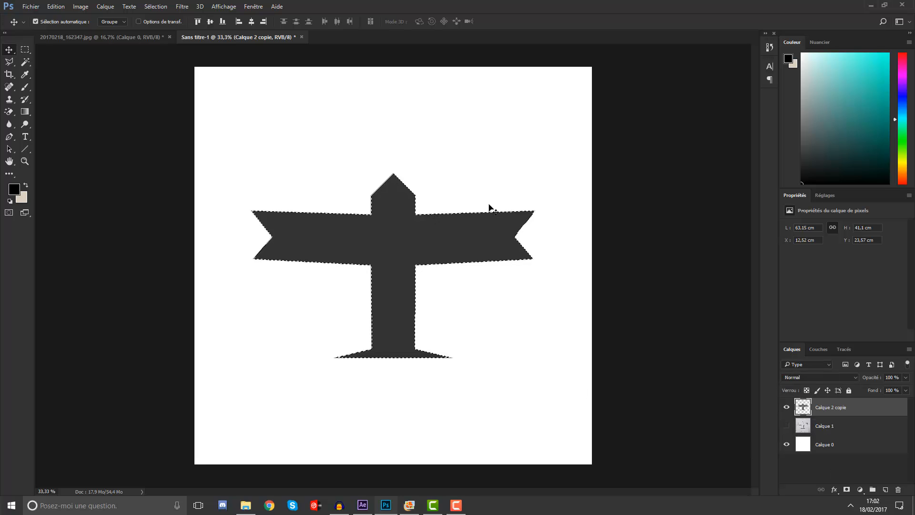
pyautogui.click(25, 87)
pyautogui.rightClick(371, 240)
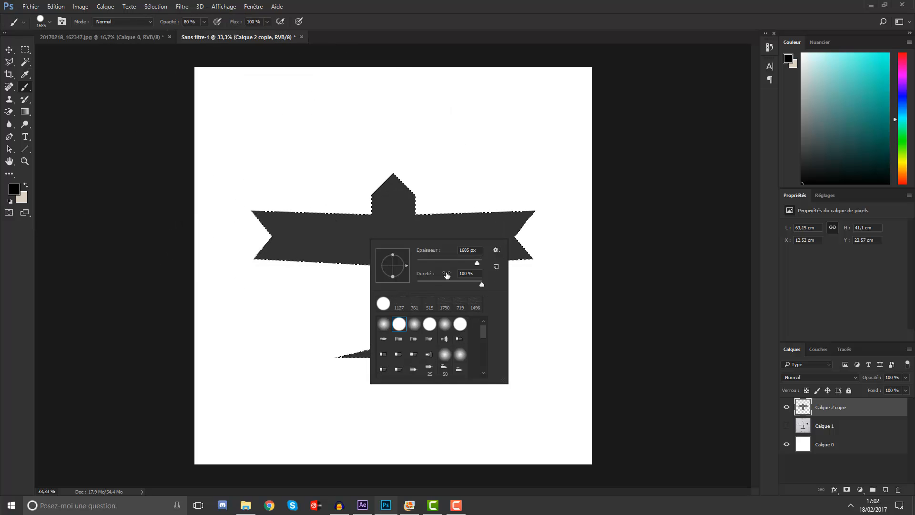
pyautogui.keyDown('alt'); pyautogui.rightClick(312, 236); pyautogui.keyUp('alt')
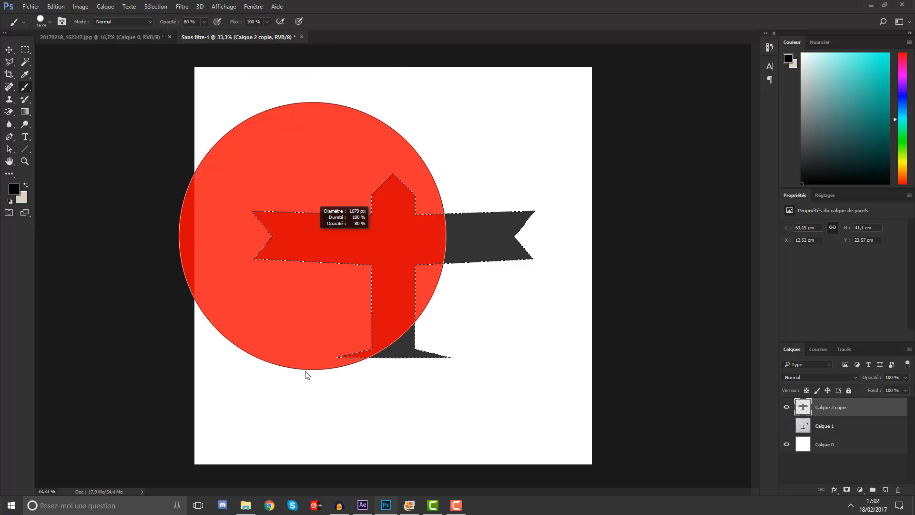
pyautogui.moveTo(413, 253)
pyautogui.mouseDown()
pyautogui.moveTo(334, 222)
pyautogui.moveTo(158, 331)
pyautogui.moveTo(383, 315)
pyautogui.mouseUp()
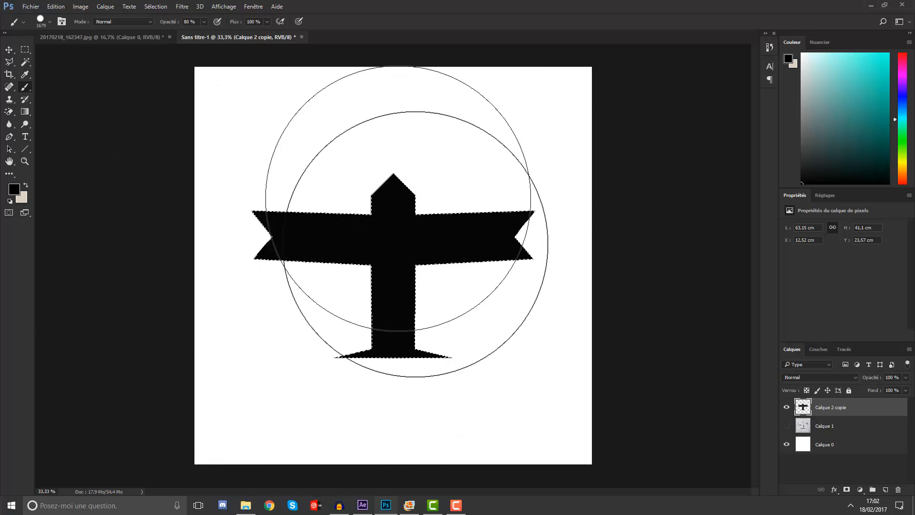
pyautogui.hotkey('ctrl', 'd')
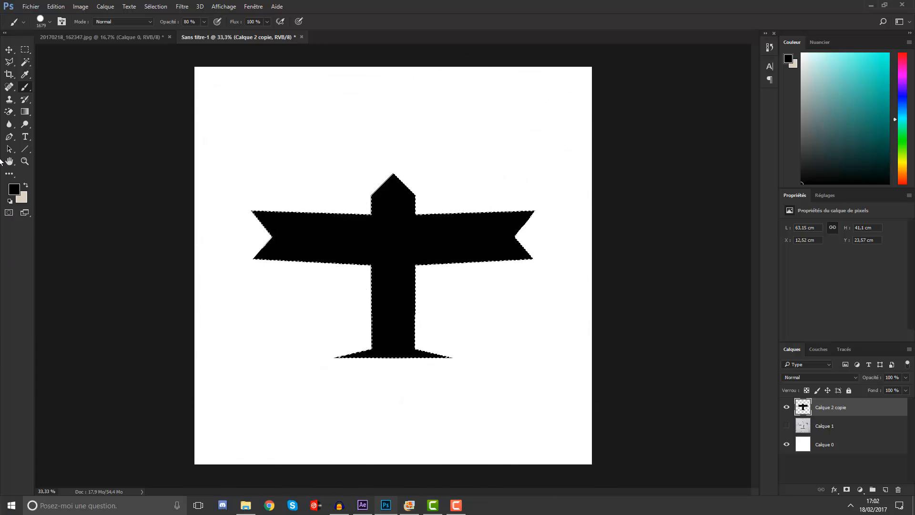
pyautogui.press('m')
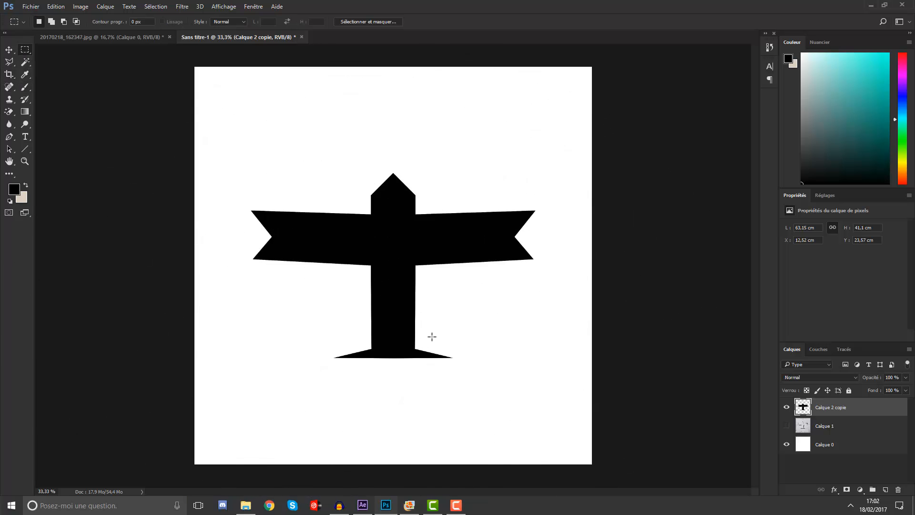
pyautogui.press('v')
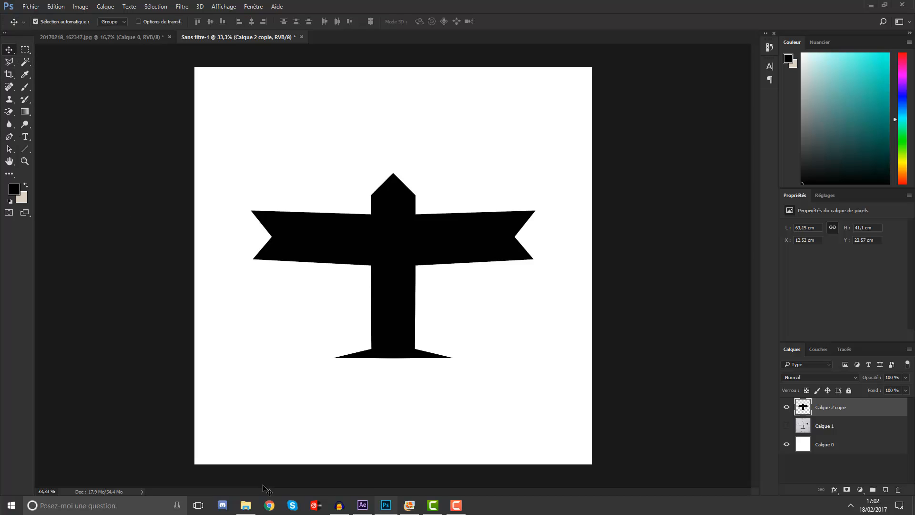
pyautogui.moveTo(254, 506)
pyautogui.press('ctrl')
pyautogui.hotkey('ctrl', '+')
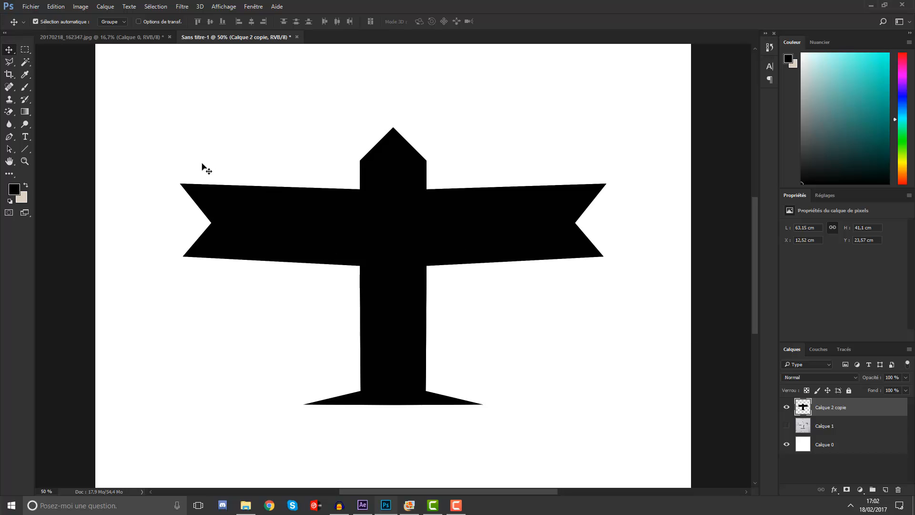
pyautogui.click(9, 61)
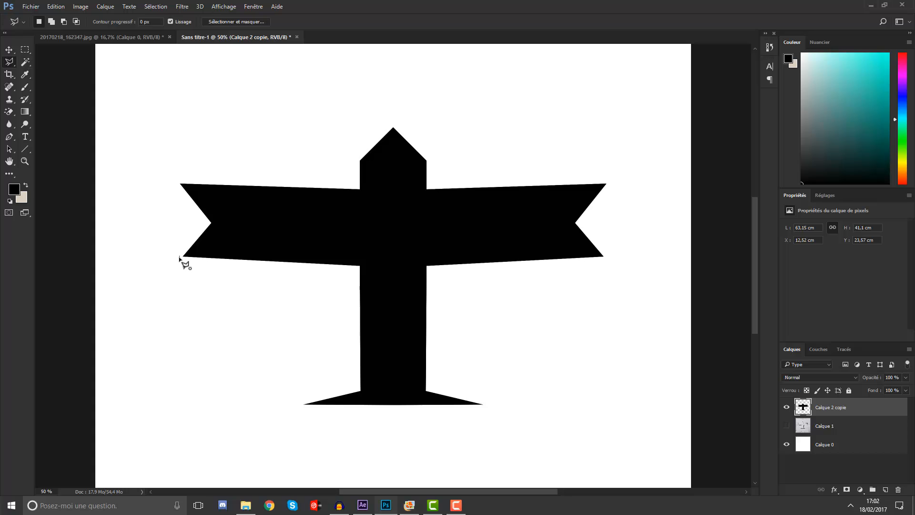
pyautogui.click(204, 251)
pyautogui.rightClick(15, 66)
pyautogui.click(69, 72)
pyautogui.click(182, 256)
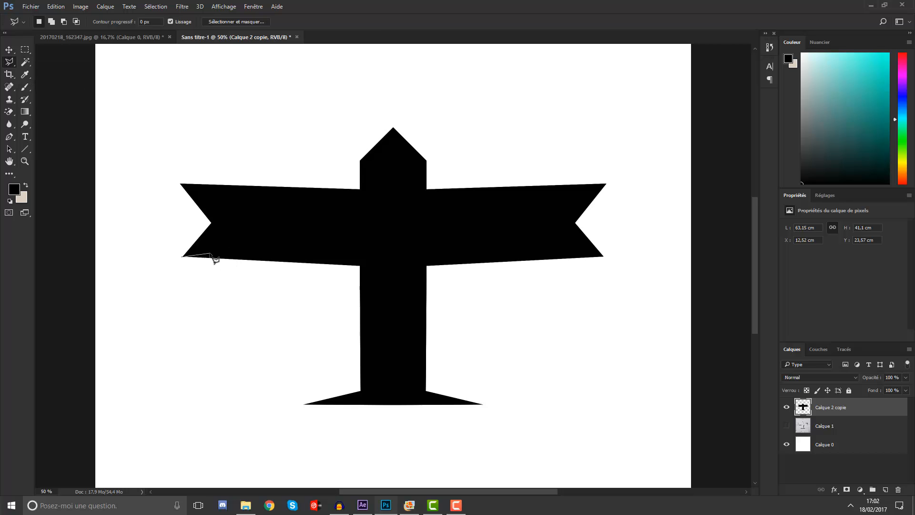
pyautogui.click(359, 257)
pyautogui.click(360, 267)
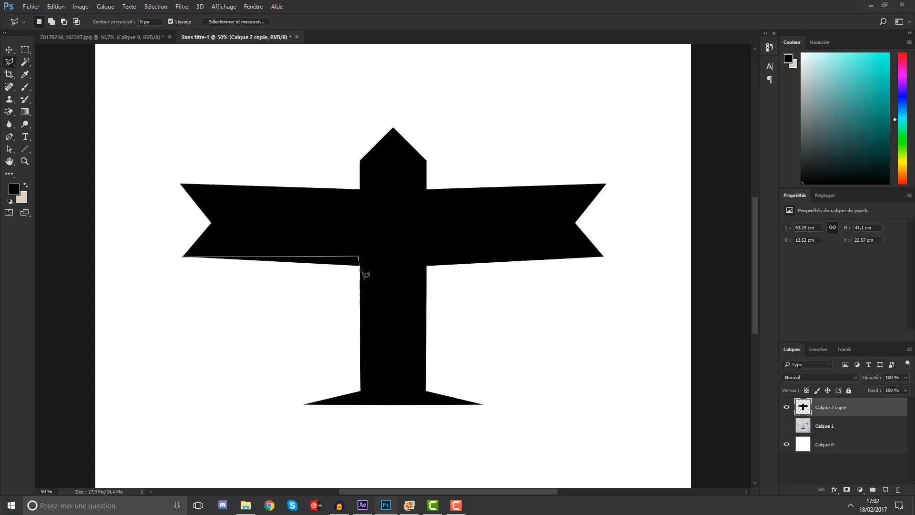
pyautogui.doubleClick(187, 287)
pyautogui.click(293, 299)
pyautogui.click(294, 301)
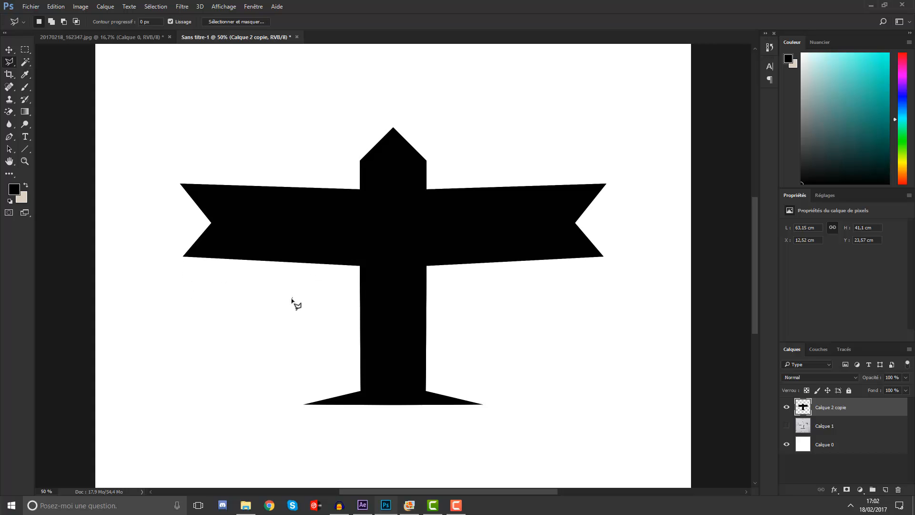
# Duplicate the merged silhouette layer, hide the original Calque 2 copie, and make the duplicate the active layer.
pyautogui.scroll(-1, 602, 332)
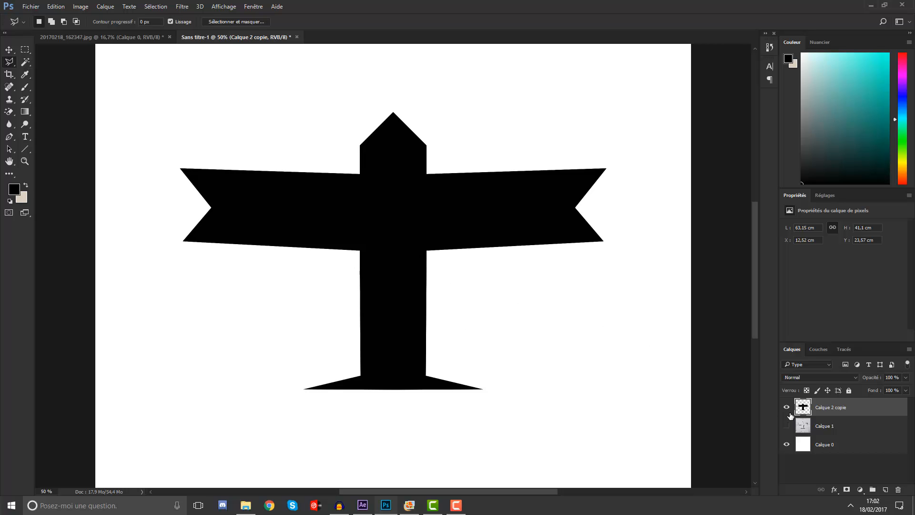
pyautogui.hotkey('ctrl', 'j')
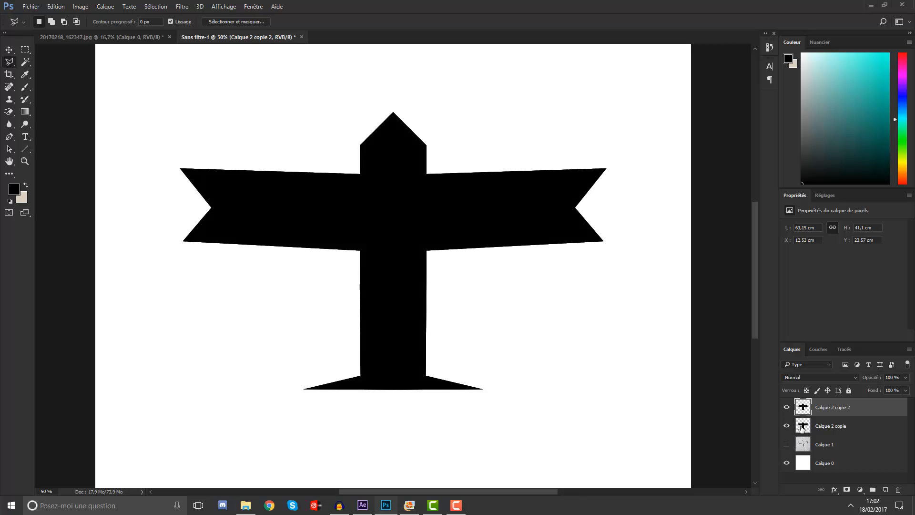
pyautogui.click(797, 423)
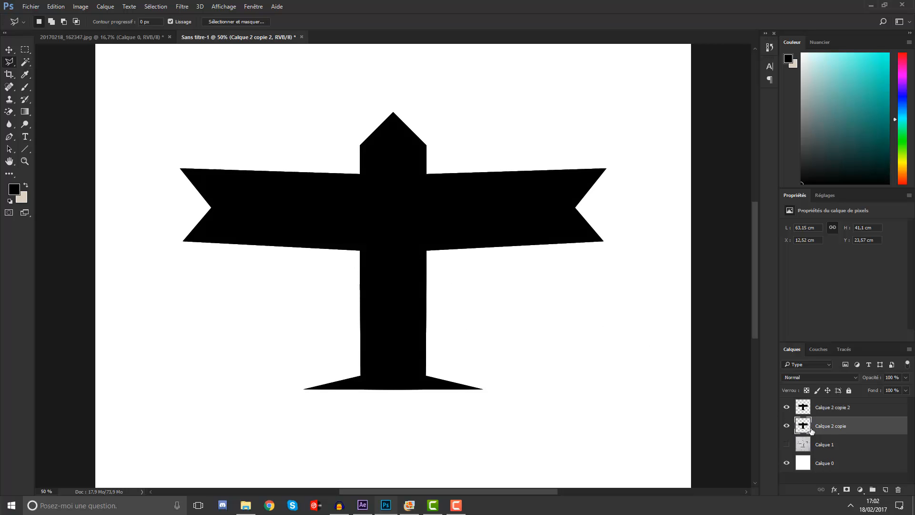
pyautogui.click(787, 427)
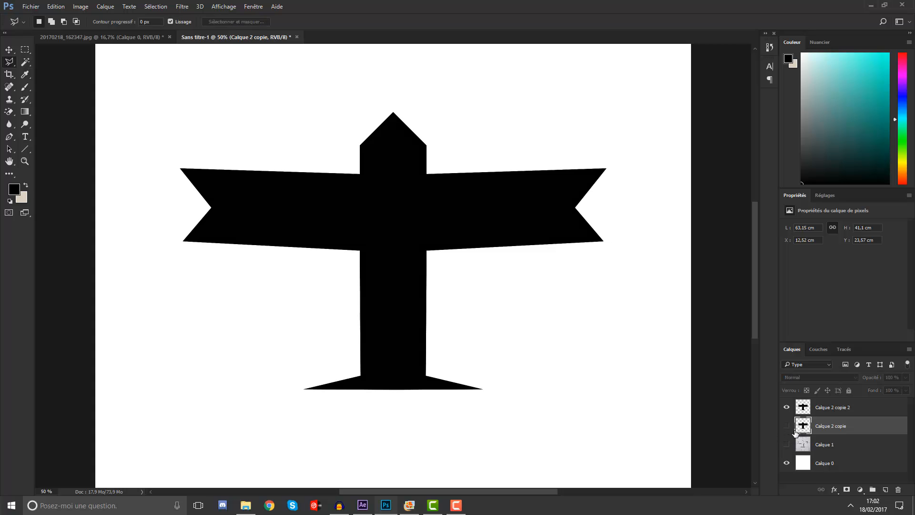
pyautogui.click(811, 411)
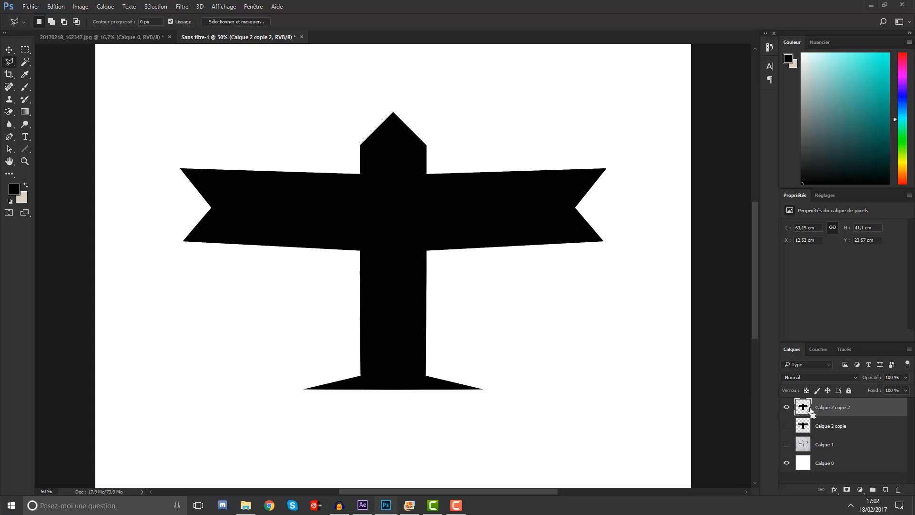
# Load the duplicate silhouette's outline as a selection and contract it by 25 pixels.
pyautogui.hotkey('ctrl', '-')
pyautogui.hotkey('ctrl', '-')
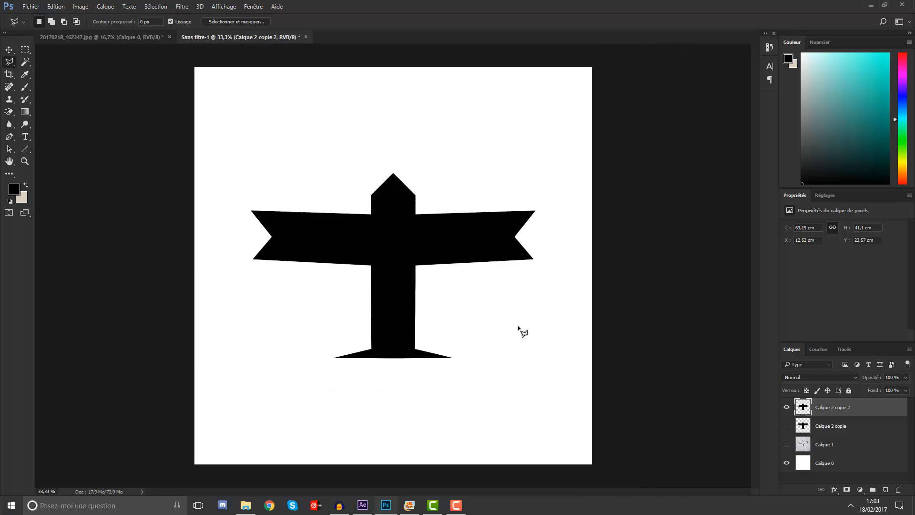
pyautogui.hotkey('ctrl', '+')
pyautogui.click(156, 6)
pyautogui.moveTo(264, 130)
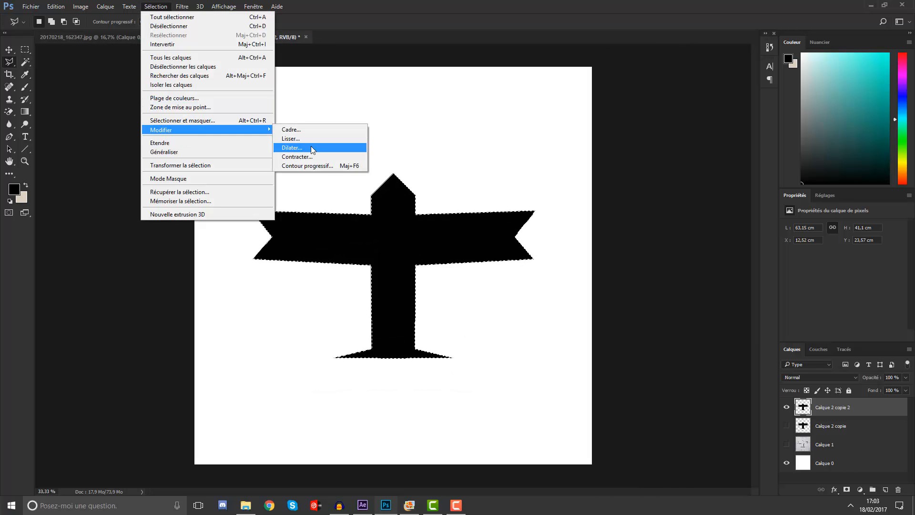
pyautogui.click(319, 161)
pyautogui.write('25')
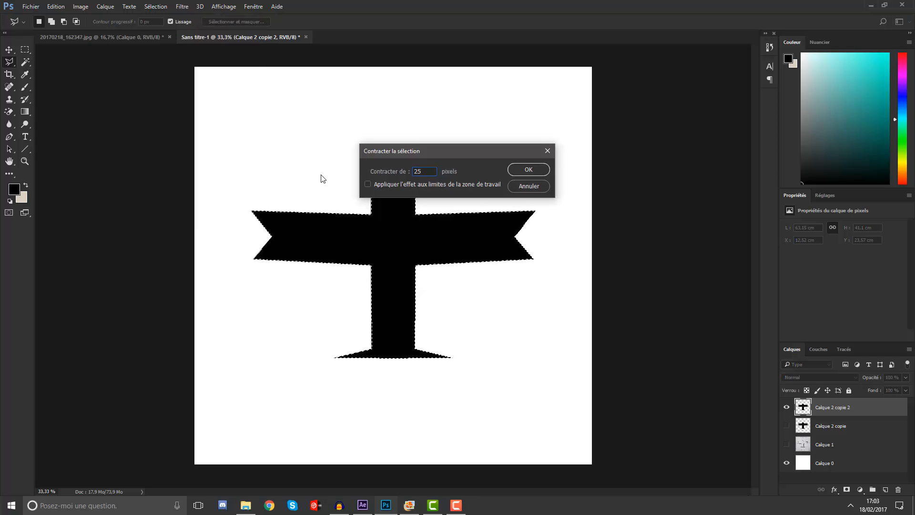
pyautogui.press('Return')
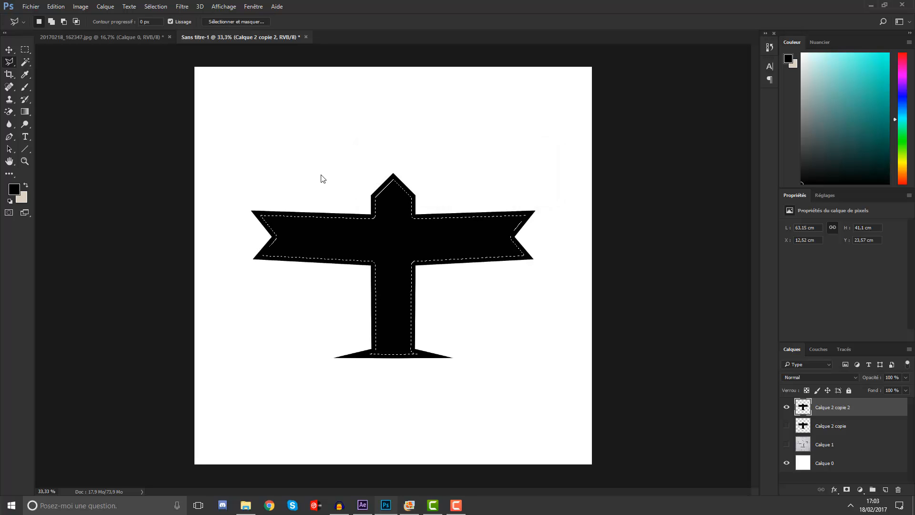
# Delete the silhouette's interior within the contracted selection, leaving only a black outline, and deselect.
pyautogui.press('Delete')
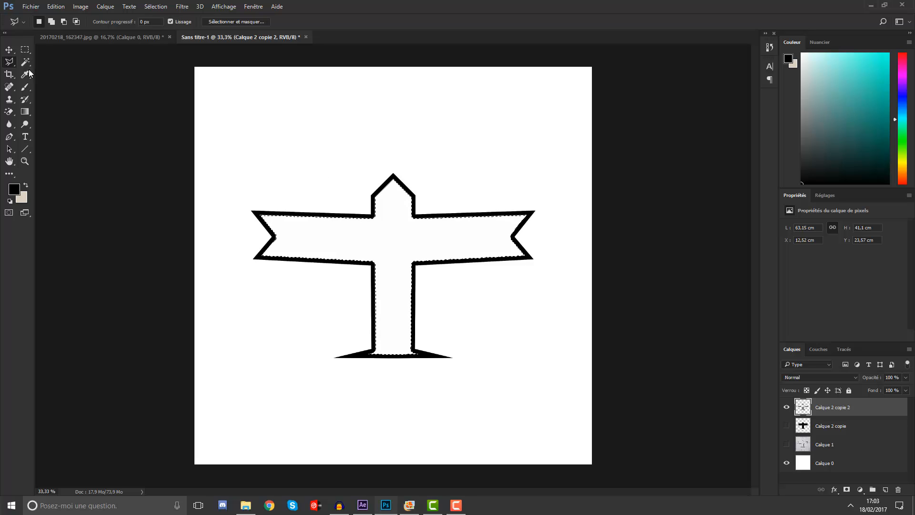
pyautogui.click(28, 50)
pyautogui.click(205, 123)
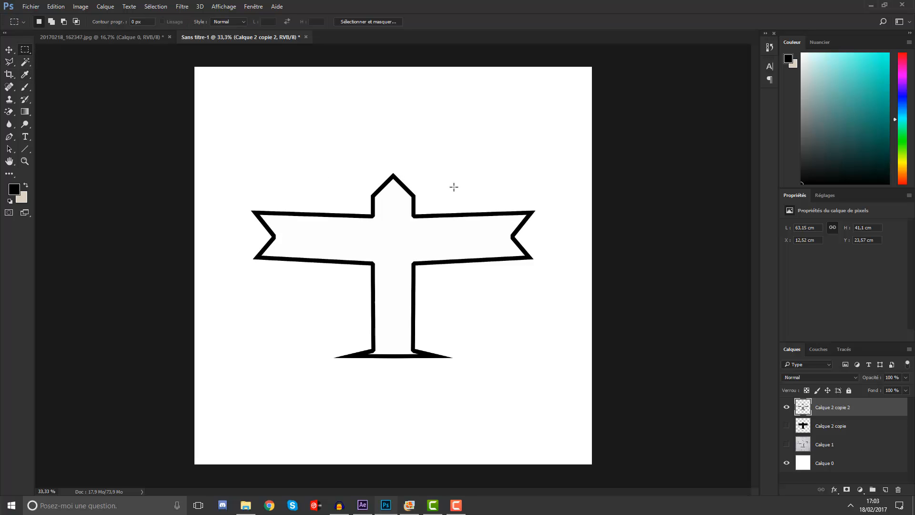
# Start saving the document under a new name and go to the Documents folder on drive E:.
pyautogui.scroll(-2, 454, 187)
pyautogui.scroll(2, 454, 187)
pyautogui.click(38, 7)
pyautogui.click(67, 111)
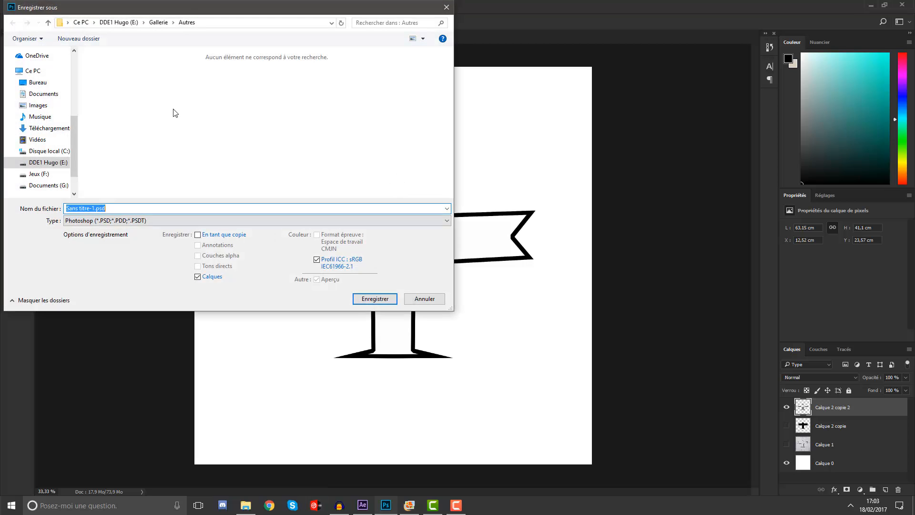
pyautogui.moveTo(188, 14)
pyautogui.mouseDown()
pyautogui.moveTo(442, 92)
pyautogui.moveTo(463, 54)
pyautogui.mouseUp()
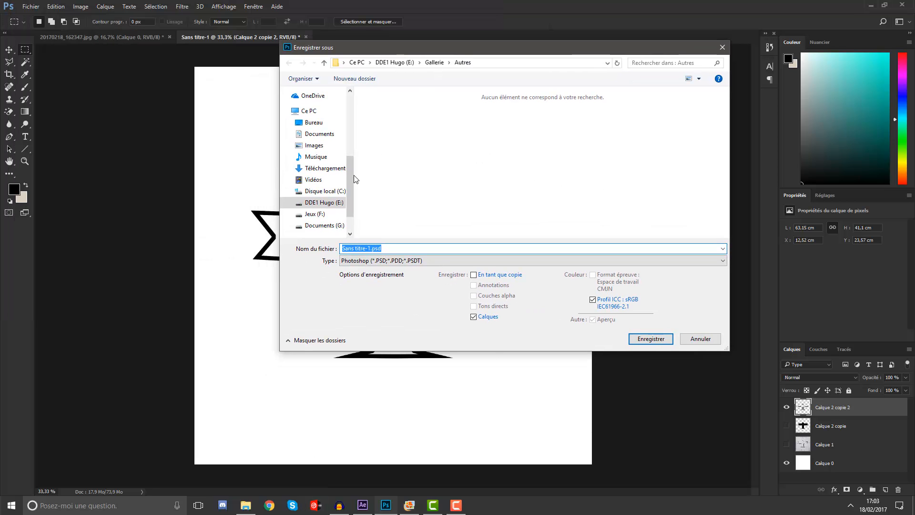
pyautogui.moveTo(351, 175)
pyautogui.mouseDown()
pyautogui.moveTo(355, 129)
pyautogui.moveTo(358, 174)
pyautogui.moveTo(352, 168)
pyautogui.mouseUp()
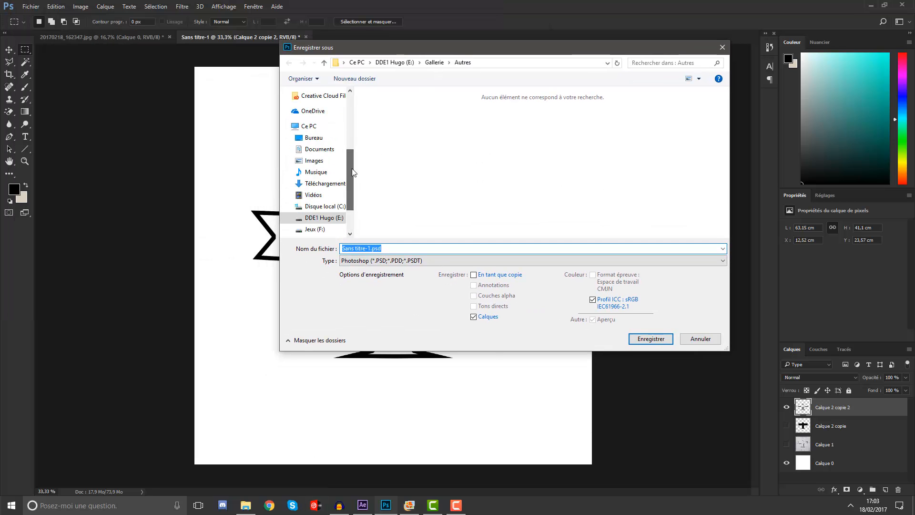
pyautogui.click(314, 149)
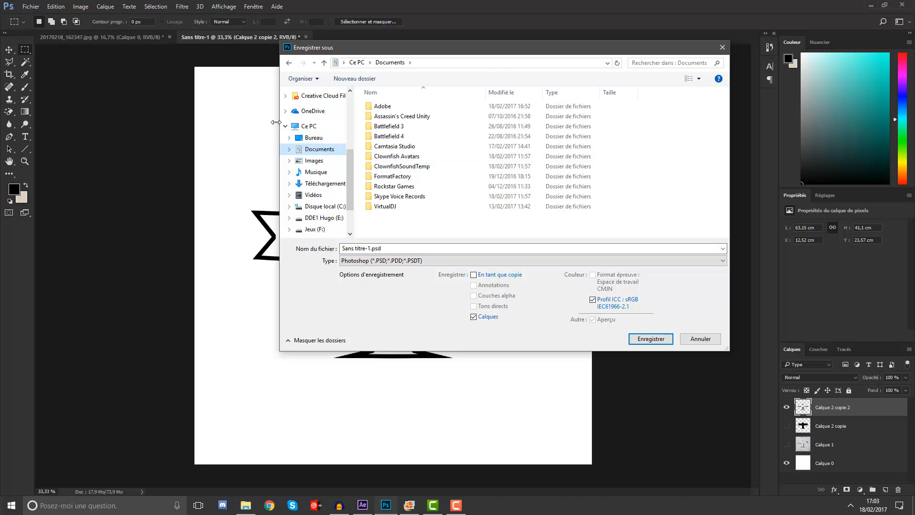
pyautogui.scroll(4, 315, 143)
pyautogui.click(317, 103)
# Browse to Graphisme > Projets > Vidéo MS Design > Eagle Vew [Identité Web] > 01 - Nom et Logo as the save location.
pyautogui.click(388, 117)
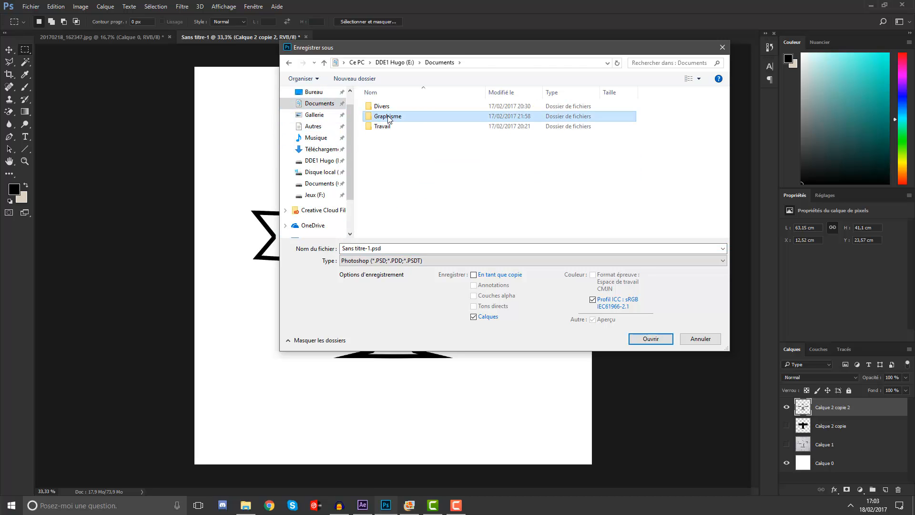
pyautogui.doubleClick(388, 117)
pyautogui.doubleClick(386, 116)
pyautogui.doubleClick(394, 150)
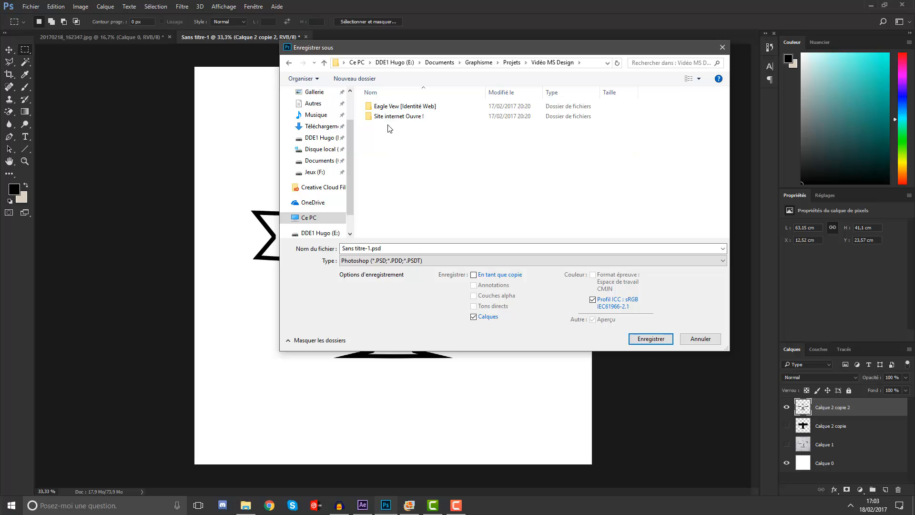
pyautogui.doubleClick(388, 106)
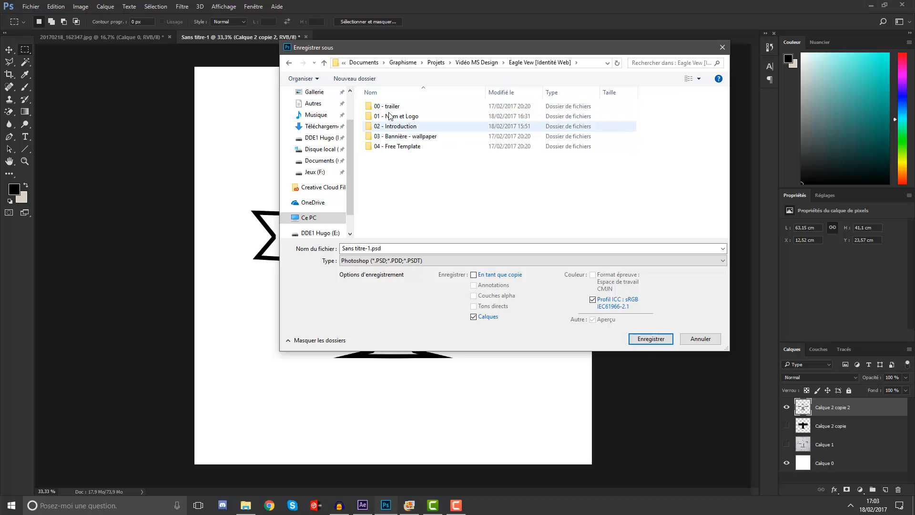
pyautogui.doubleClick(389, 116)
# Name the file Logo Tutoriel and save it in Photoshop PSD format.
pyautogui.click(430, 248)
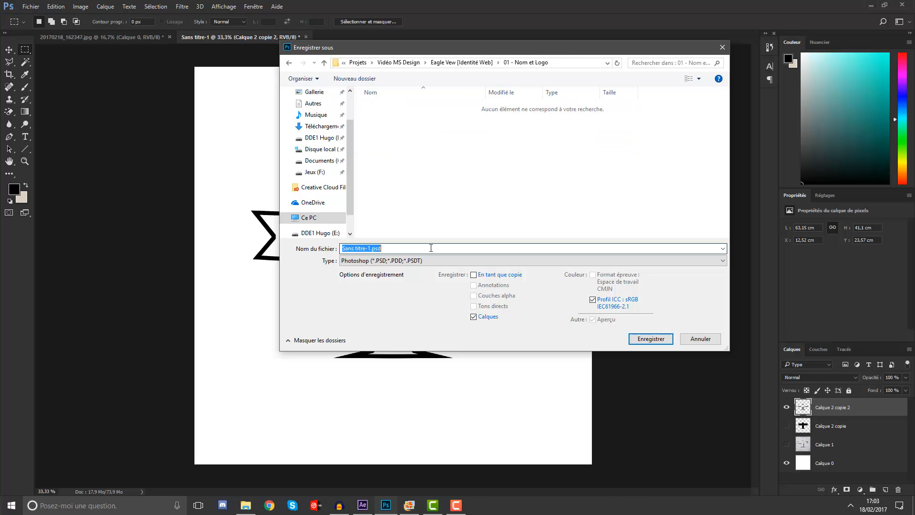
pyautogui.click(372, 260)
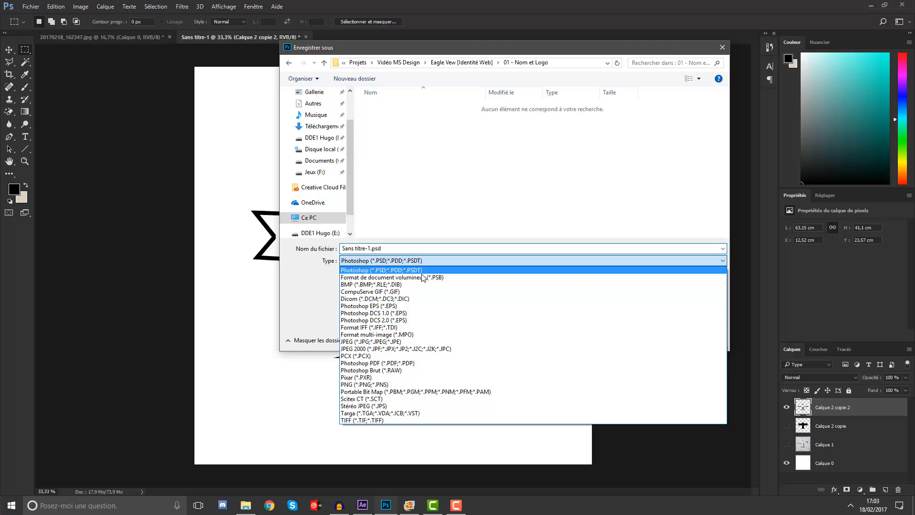
pyautogui.click(390, 247)
pyautogui.click(369, 248)
pyautogui.click(369, 249)
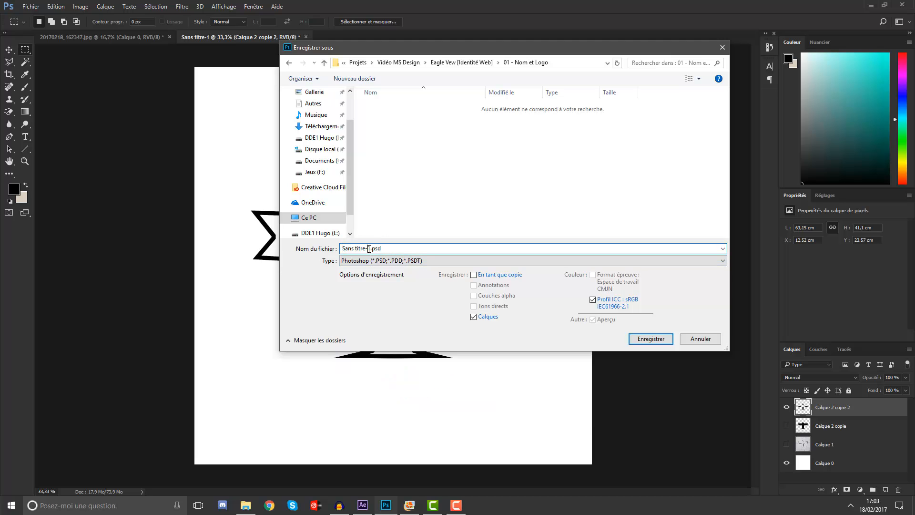
pyautogui.moveTo(370, 248); pyautogui.dragTo(247, 254)
pyautogui.write('Logo')
pyautogui.press('Return')
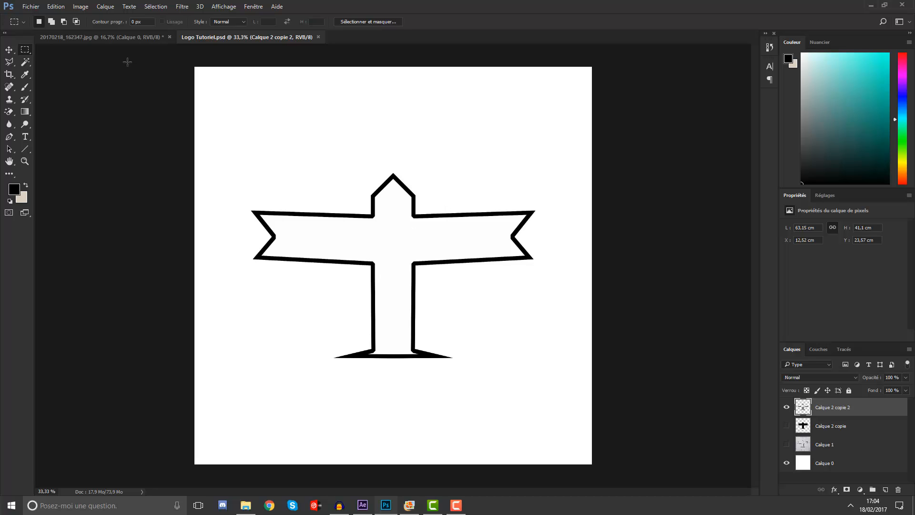
# Create a new document 1920 pixels wide and 1080 pixels high with a white background.
pyautogui.click(29, 7)
pyautogui.click(370, 197)
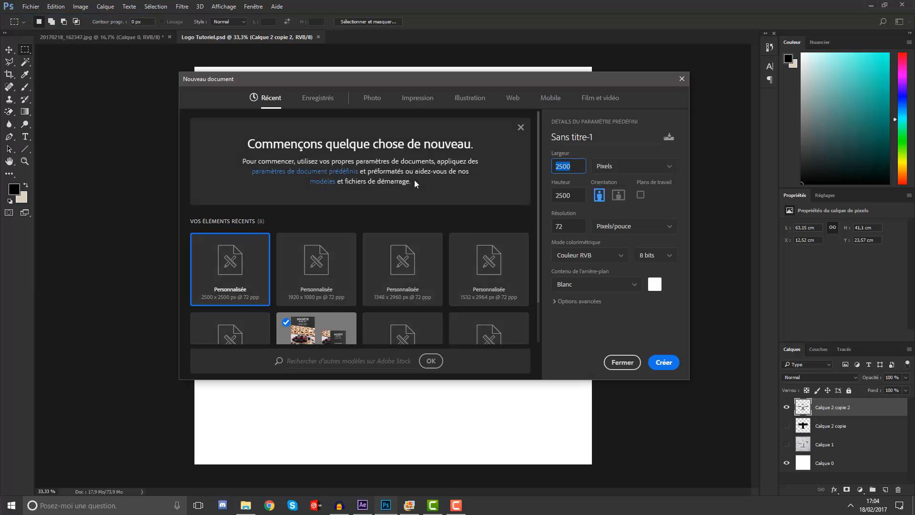
pyautogui.write('19')
pyautogui.press('Tab')
pyautogui.write('1080')
pyautogui.press('Return')
# Copy the black outline logo layer from Logo Tutoriel.psd into the new document with the Move tool.
pyautogui.click(234, 37)
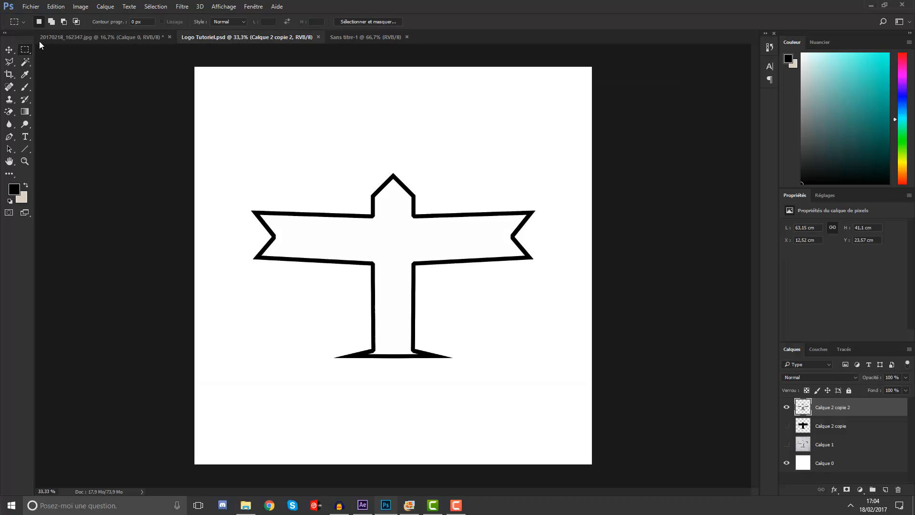
pyautogui.click(9, 49)
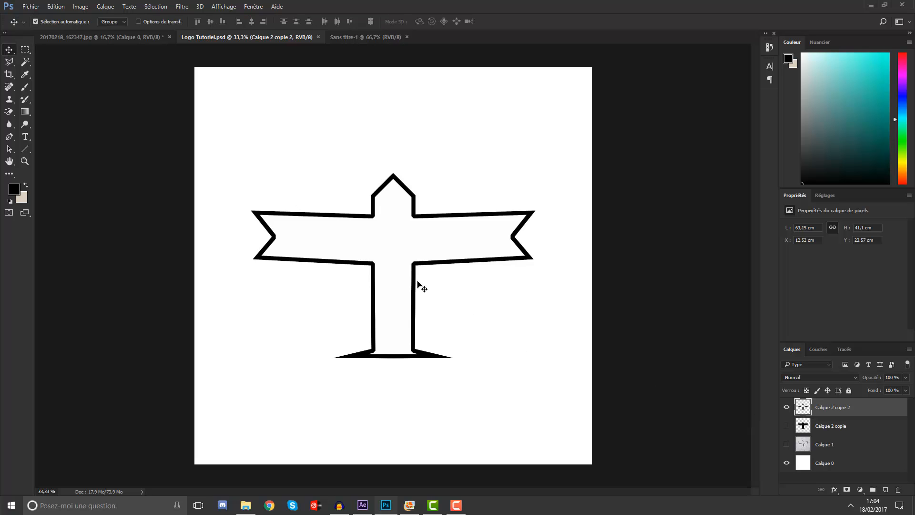
pyautogui.moveTo(419, 284); pyautogui.dragTo(403, 175)
pyautogui.hotkey('ctrl', 'z')
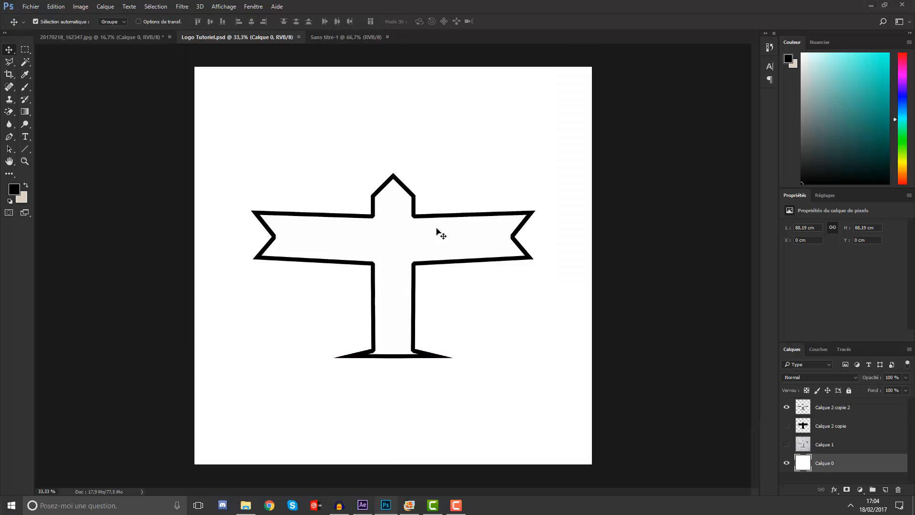
pyautogui.moveTo(416, 210); pyautogui.dragTo(400, 225)
pyautogui.press('ctrl')
# Scale the outline logo down proportionally to about 20.57 × 13.41 cm and center it on the canvas.
pyautogui.hotkey('ctrl', 't')
pyautogui.hotkey('ctrl', '-')
pyautogui.hotkey('ctrl', '-')
pyautogui.hotkey('ctrl', '-')
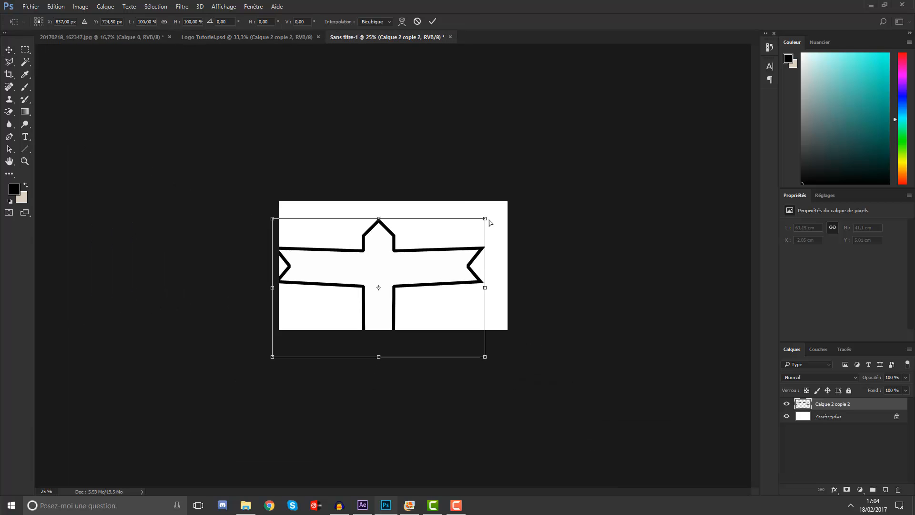
pyautogui.moveTo(484, 219); pyautogui.dragTo(416, 263)
pyautogui.press('Return')
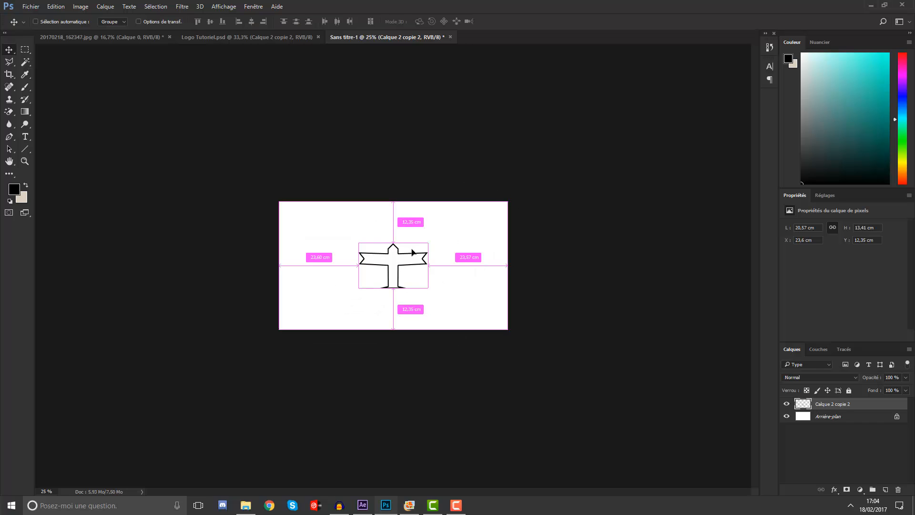
# Unlock the white background layer and add a new empty layer directly above it.
pyautogui.hotkey('ctrl', '+')
pyautogui.click(899, 419)
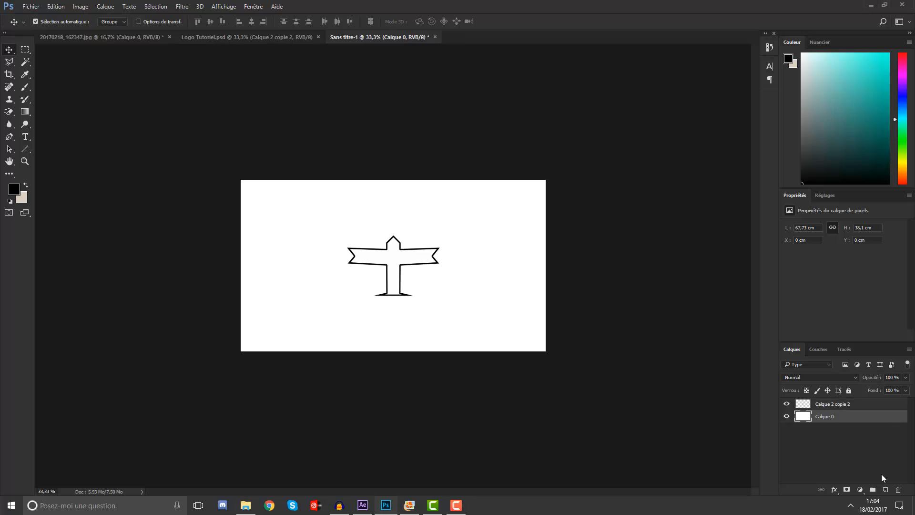
pyautogui.click(884, 489)
# Paint the whole new layer black using a 1679 px brush at 80% opacity.
pyautogui.click(14, 190)
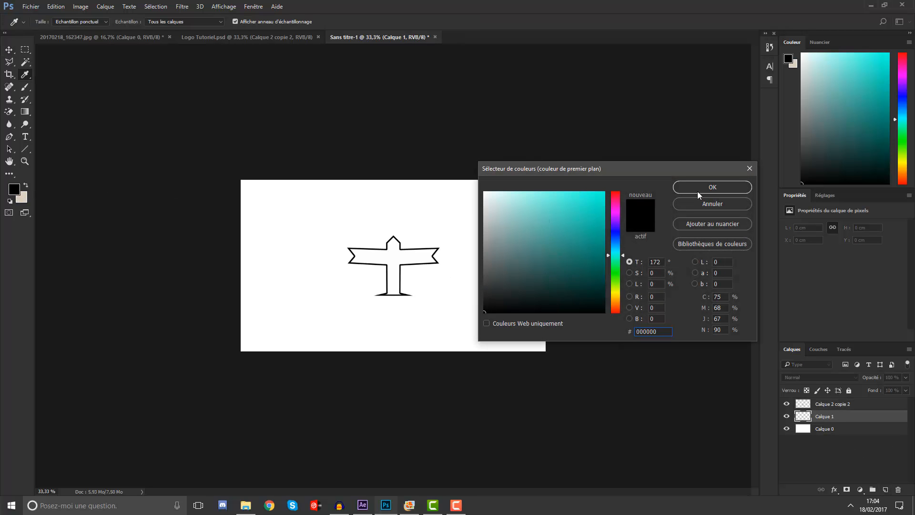
pyautogui.click(699, 195)
pyautogui.click(25, 87)
pyautogui.moveTo(283, 215)
pyautogui.mouseDown()
pyautogui.moveTo(289, 238)
pyautogui.moveTo(445, 240)
pyautogui.moveTo(570, 334)
pyautogui.mouseUp()
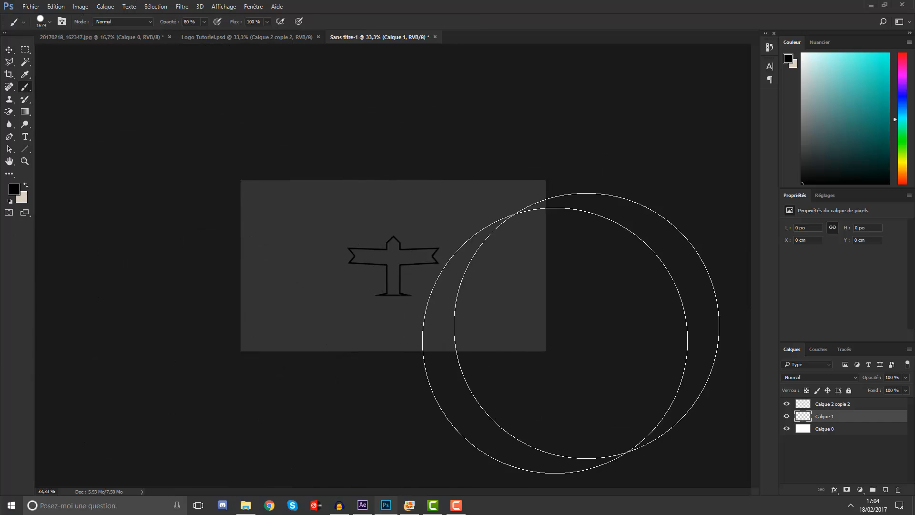
pyautogui.moveTo(386, 352)
pyautogui.mouseDown()
pyautogui.moveTo(214, 280)
pyautogui.moveTo(326, 371)
pyautogui.mouseUp()
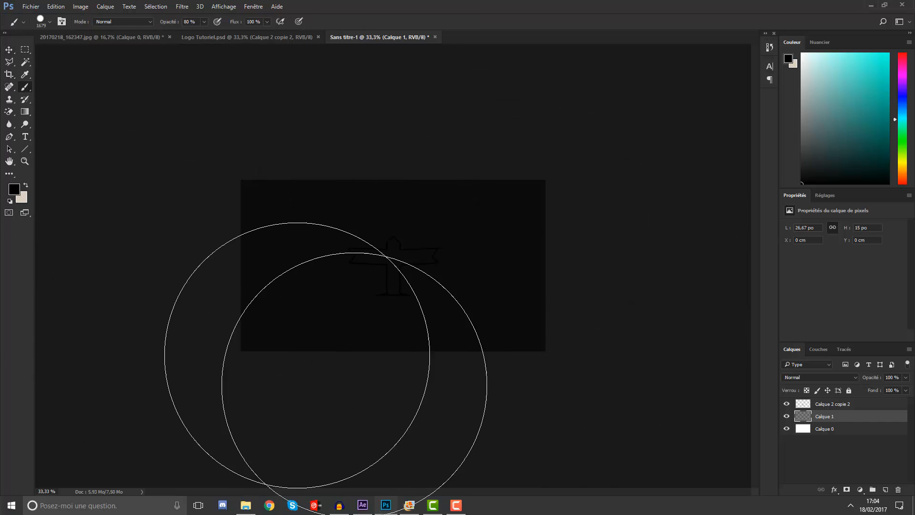
pyautogui.moveTo(423, 245); pyautogui.dragTo(263, 191)
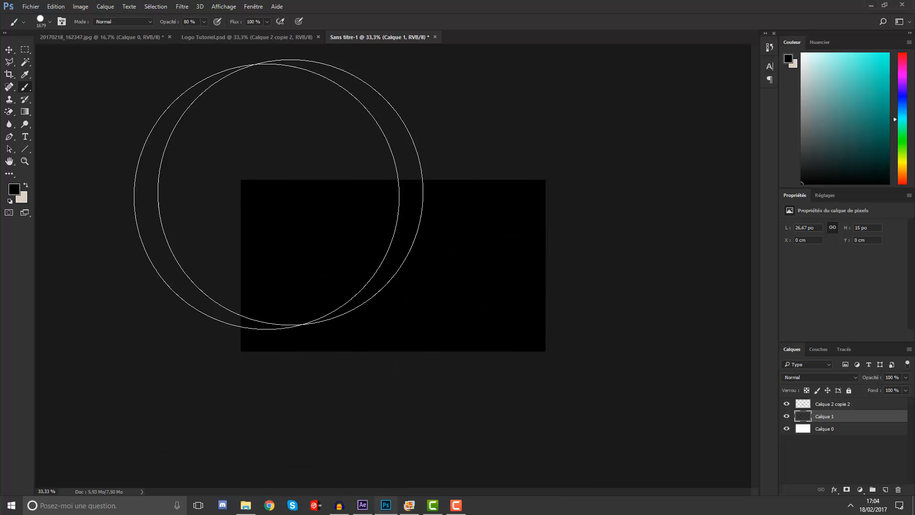
# Keep the foreground color black and add another empty layer between the black layer and the logo.
pyautogui.click(14, 190)
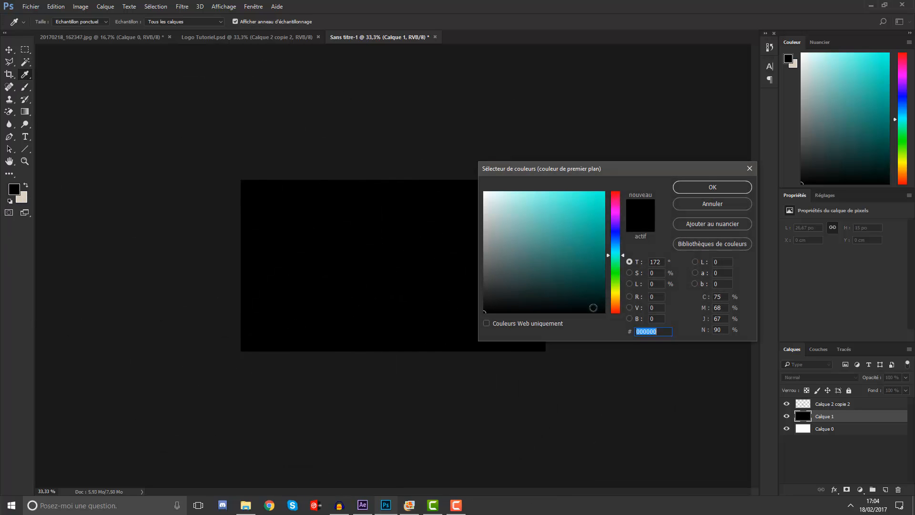
pyautogui.click(712, 187)
pyautogui.click(885, 490)
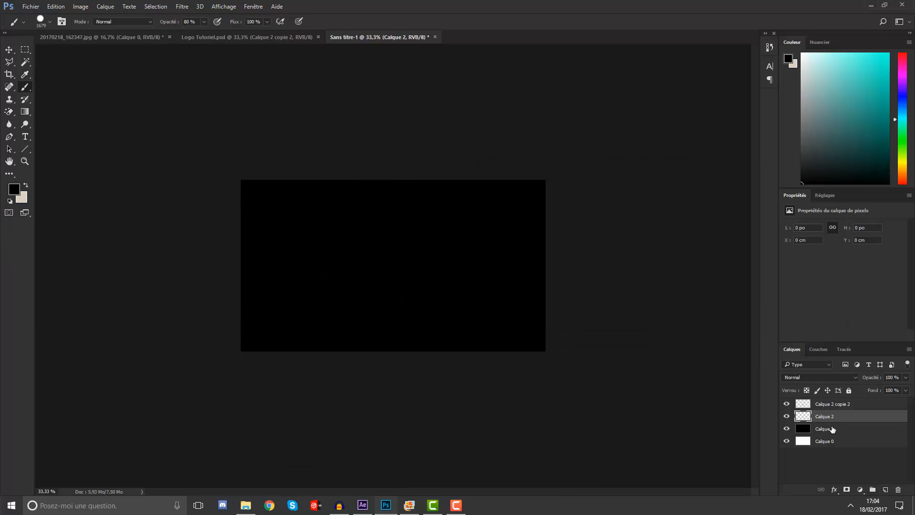
# Load the outline logo layer as a selection, paint it white (ffffff) with the Brush tool, and deselect.
pyautogui.click(827, 406)
pyautogui.keyDown('ctrl'); pyautogui.click(803, 404); pyautogui.keyUp('ctrl')
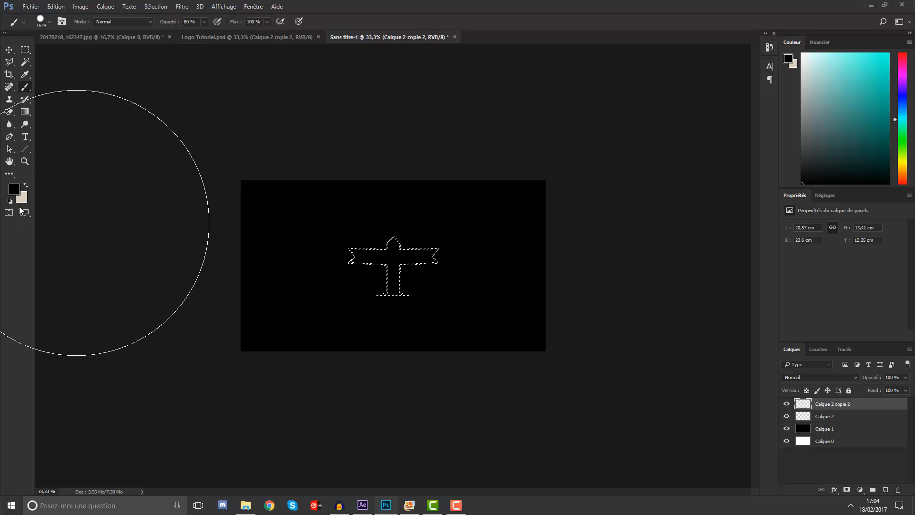
pyautogui.click(27, 187)
pyautogui.click(14, 189)
pyautogui.moveTo(506, 200); pyautogui.dragTo(482, 190)
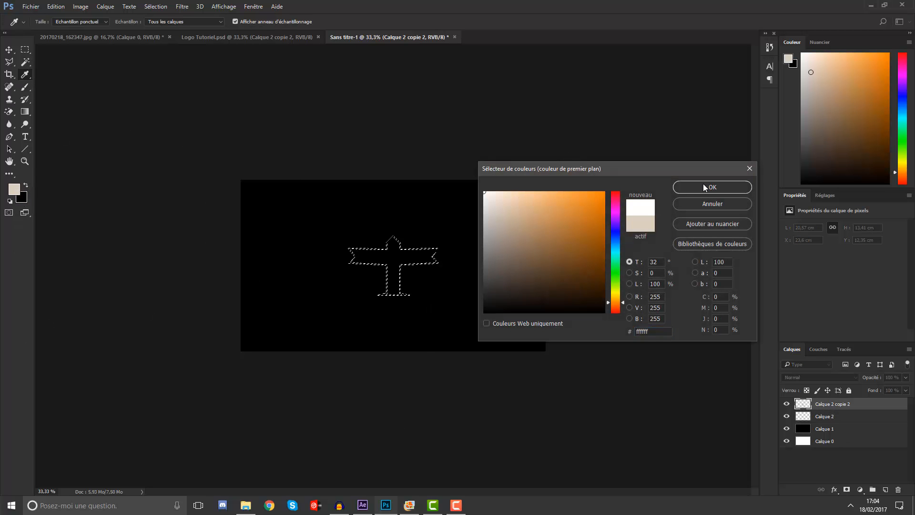
pyautogui.click(711, 187)
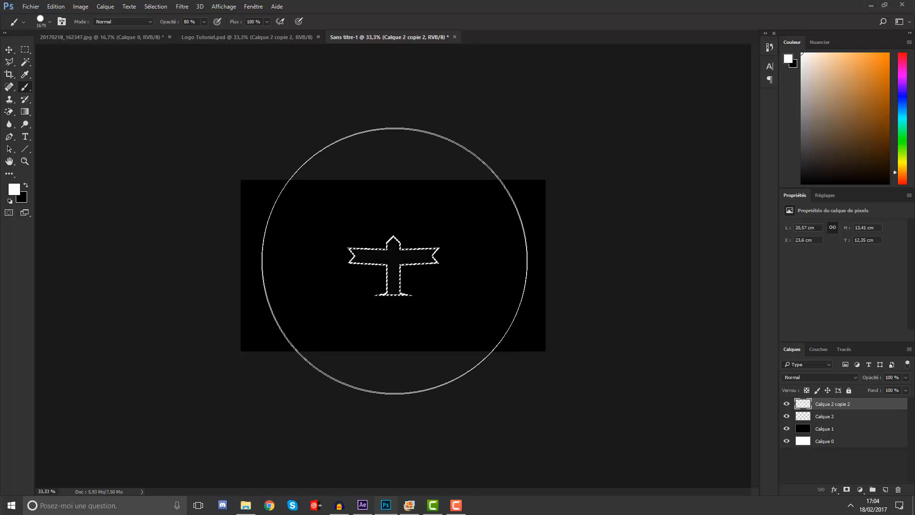
pyautogui.click(25, 49)
pyautogui.click(153, 131)
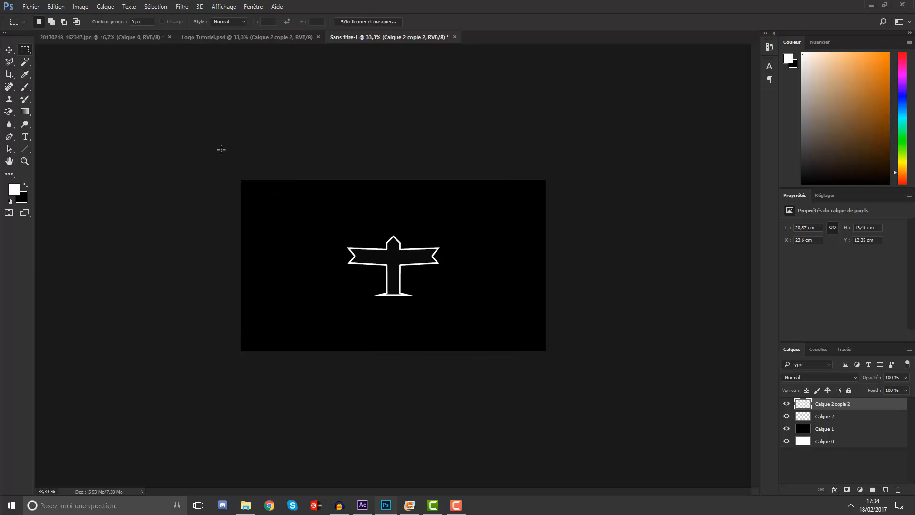
# Make the empty layer Calque 2 active and set the foreground color to a bright sky blue.
pyautogui.hotkey('ctrl', '+')
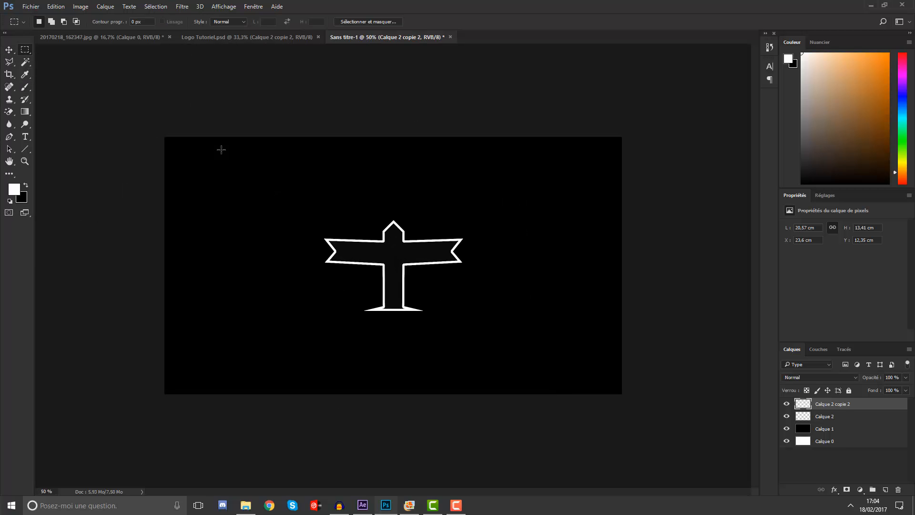
pyautogui.click(824, 438)
pyautogui.click(824, 416)
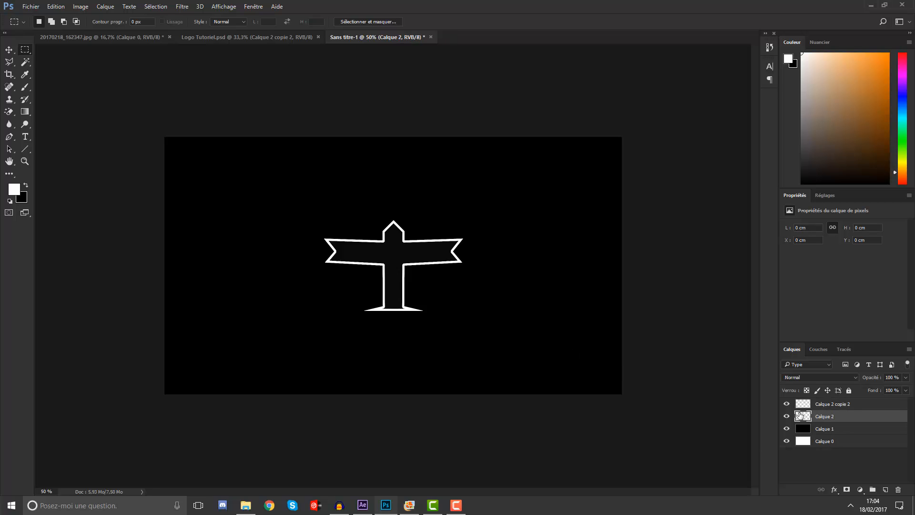
pyautogui.click(10, 189)
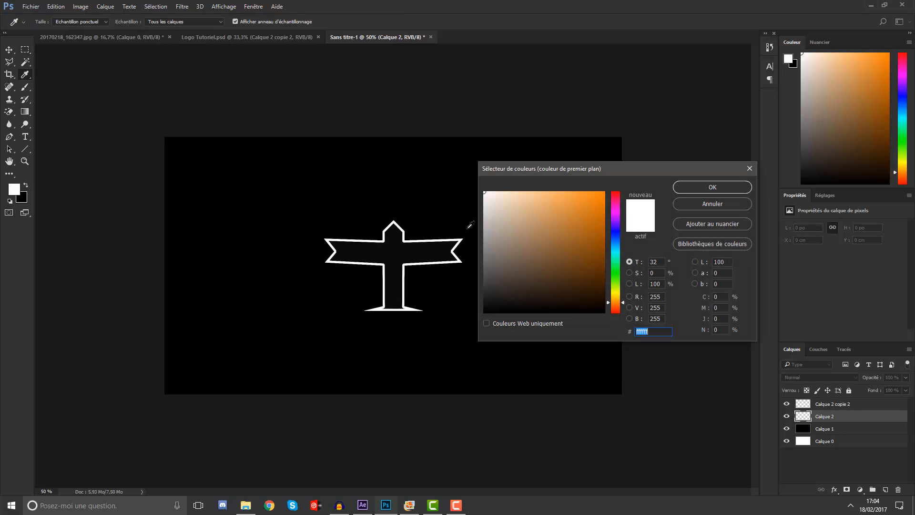
pyautogui.moveTo(574, 214); pyautogui.dragTo(625, 167)
pyautogui.click(711, 184)
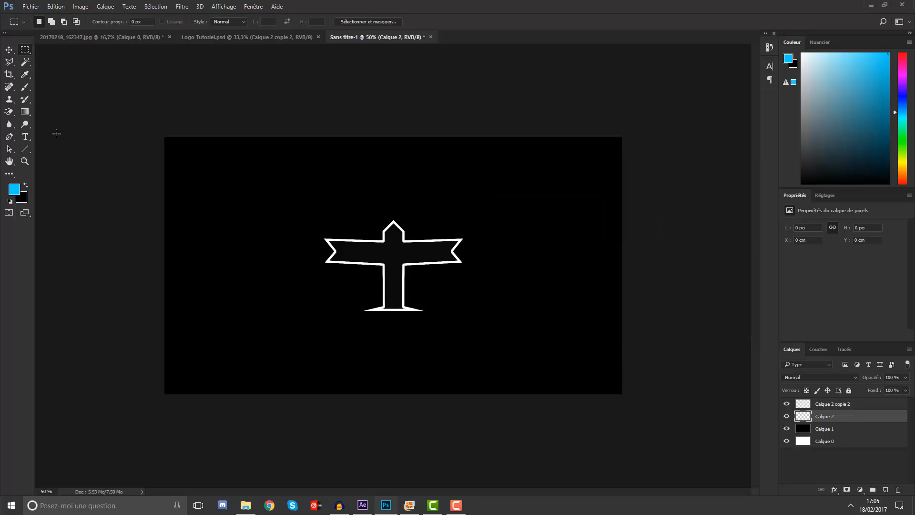
# Paint a blue glow over the canvas's upper-left corner with a soft 2711 px brush at 80% opacity.
pyautogui.click(25, 87)
pyautogui.moveTo(262, 218)
pyautogui.mouseDown()
pyautogui.moveTo(275, 216)
pyautogui.moveTo(279, 229)
pyautogui.moveTo(275, 420)
pyautogui.mouseUp()
pyautogui.hotkey('ctrl', '+')
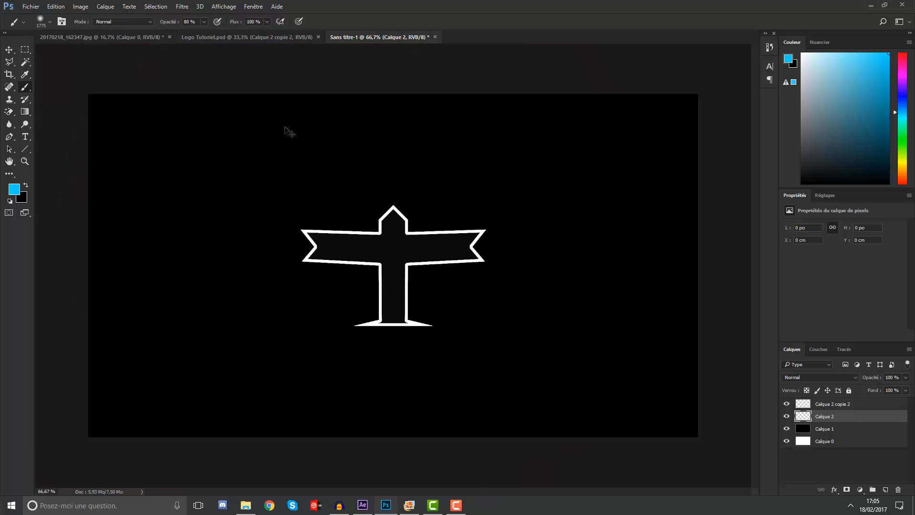
pyautogui.hotkey('ctrl', '-')
pyautogui.hotkey('ctrl', '-')
pyautogui.moveTo(294, 240); pyautogui.dragTo(402, 229)
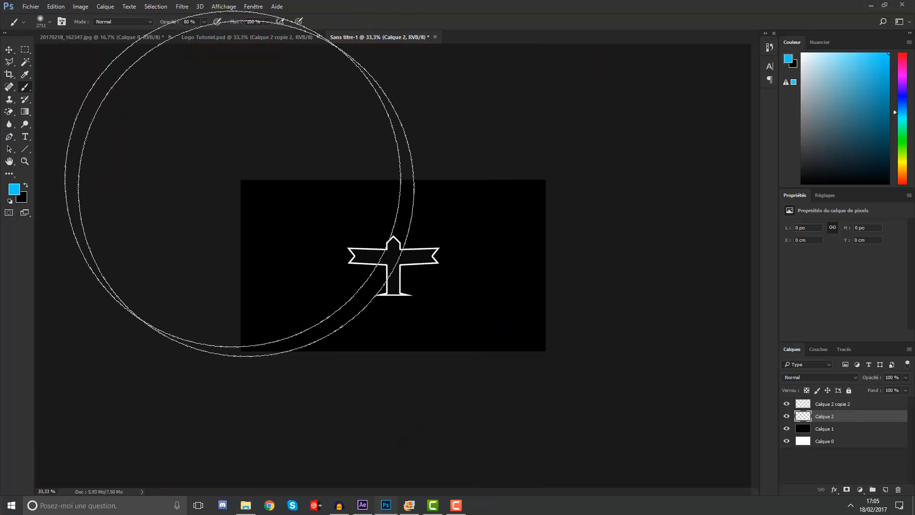
pyautogui.click(209, 110)
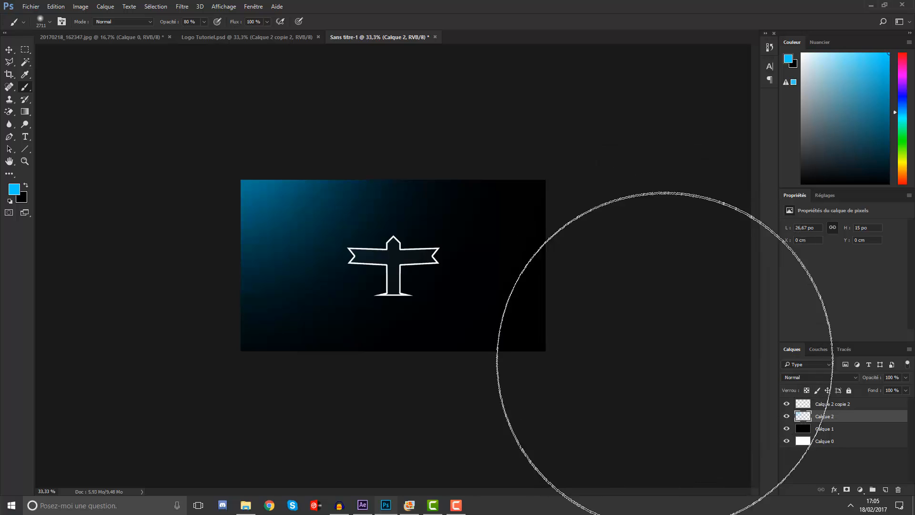
# Add a blue glow to the canvas's lower-right corner and set the foreground color to bright red-orange (ff2400).
pyautogui.click(687, 362)
pyautogui.click(14, 190)
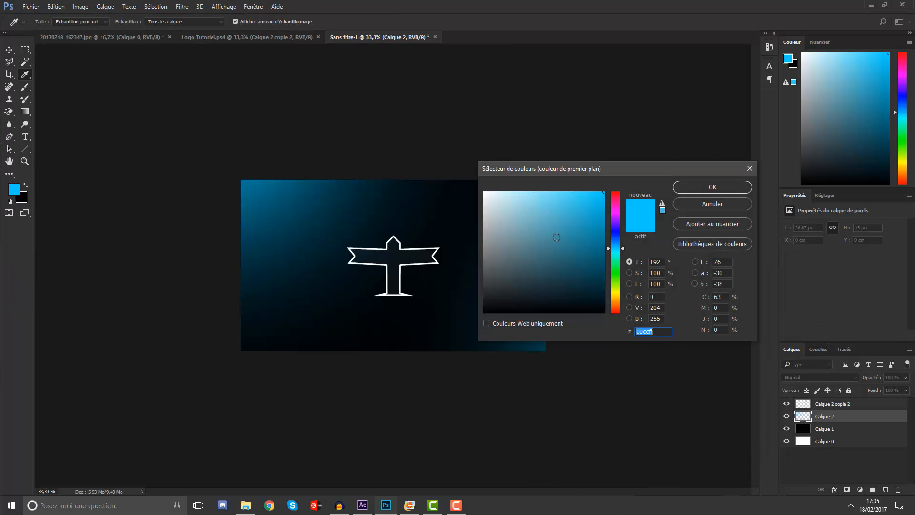
pyautogui.moveTo(619, 246); pyautogui.dragTo(617, 309)
pyautogui.click(713, 187)
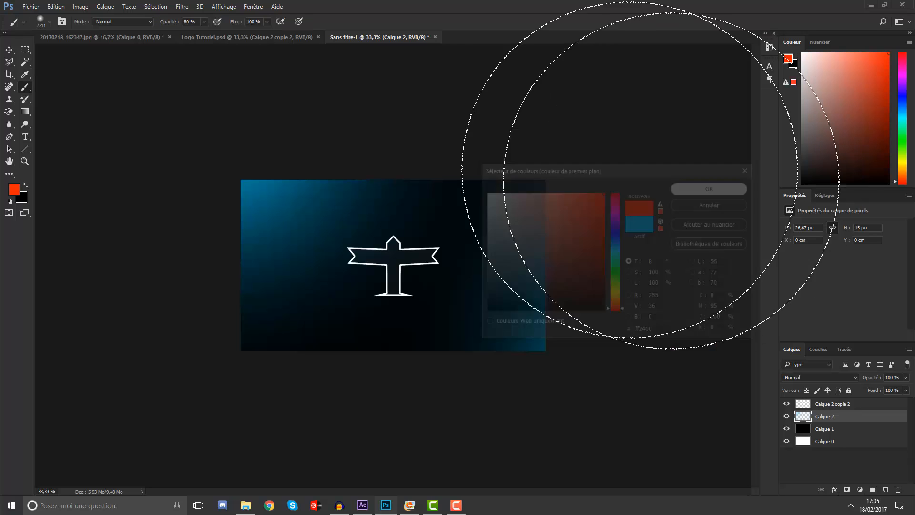
# Resize the soft brush to 2333 px and paint red-orange glows at the canvas's upper-right corner and lower-left edge.
pyautogui.rightClick(520, 210)
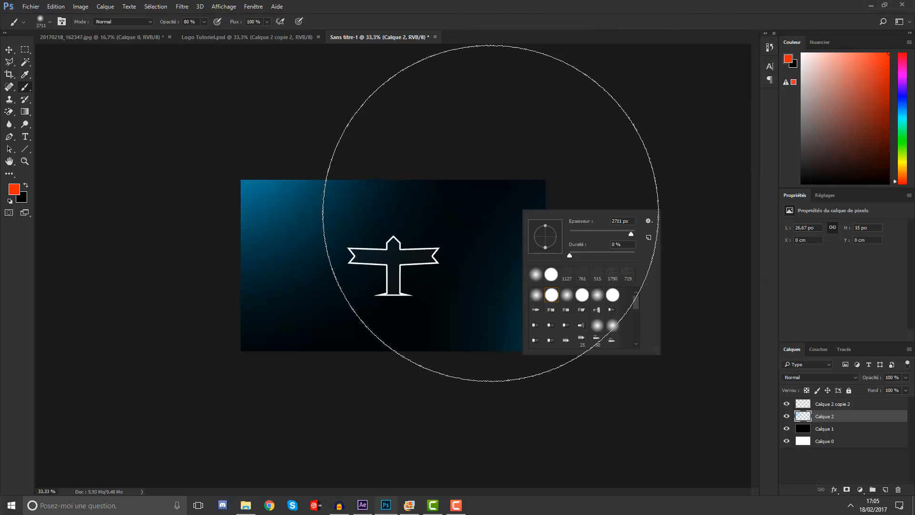
pyautogui.moveTo(487, 212); pyautogui.dragTo(476, 215)
pyautogui.click(586, 139)
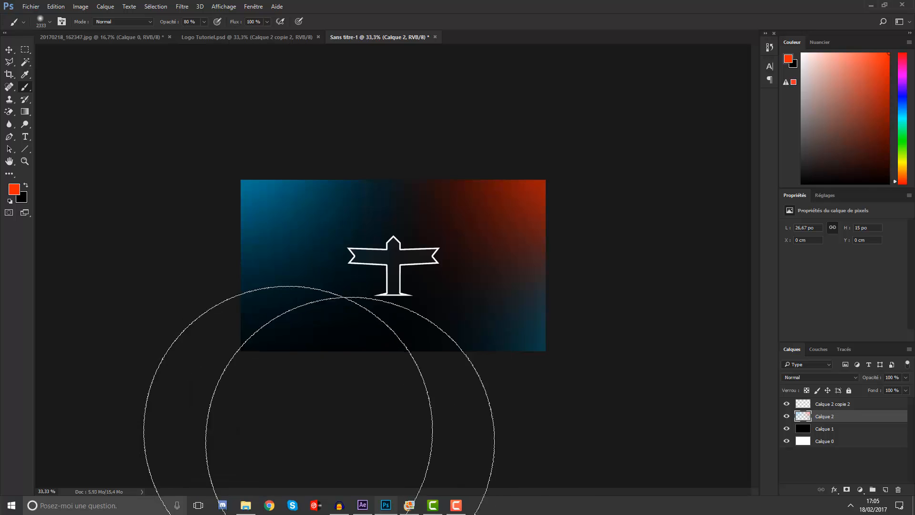
pyautogui.click(288, 431)
pyautogui.hotkey('ctrl', '-')
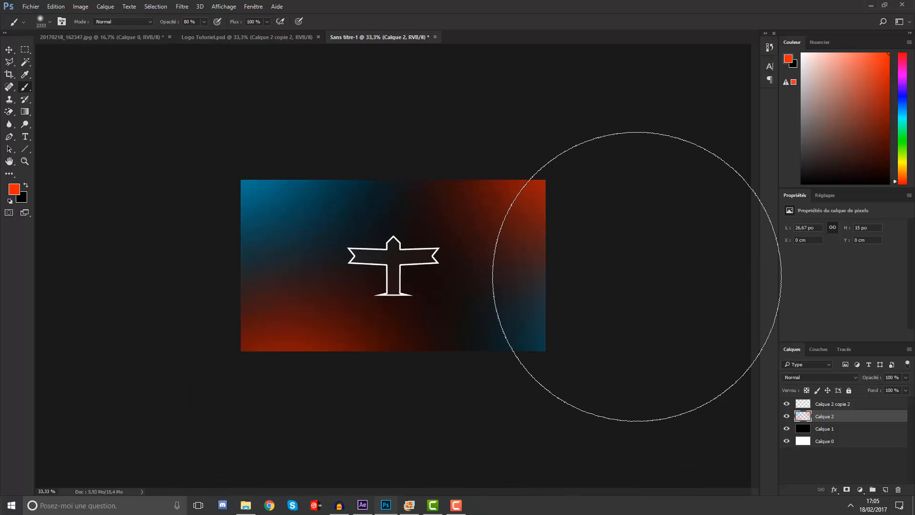
# Try several blend modes on the glow layer Calque 2 and set it to Exclusion.
pyautogui.click(783, 379)
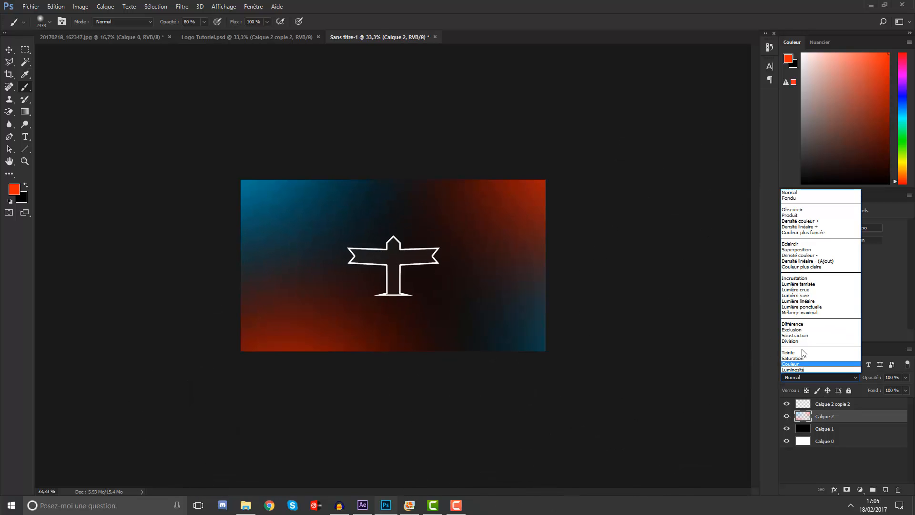
pyautogui.click(806, 288)
pyautogui.scroll(-3, 796, 378)
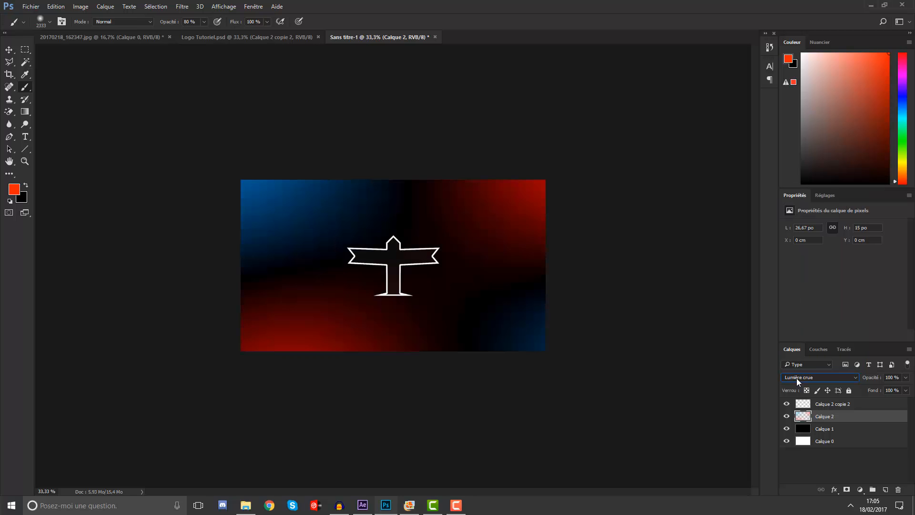
pyautogui.scroll(2, 796, 379)
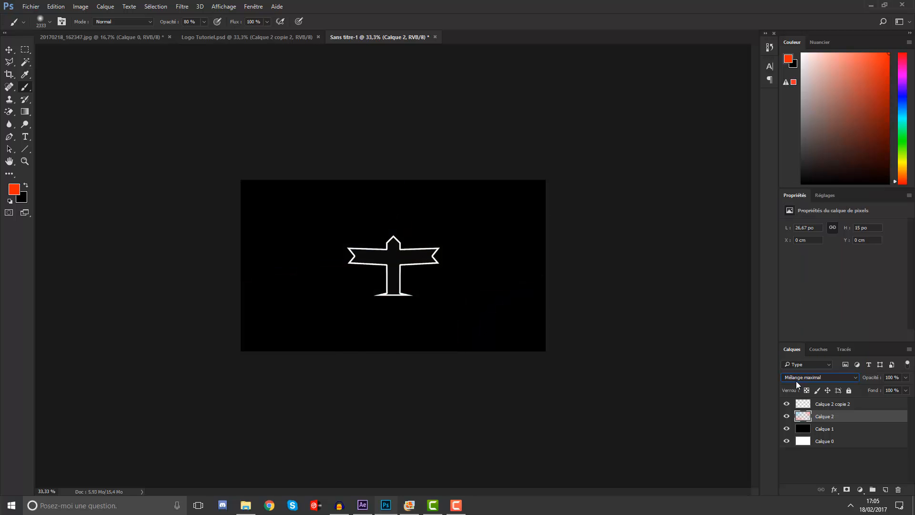
pyautogui.scroll(2, 795, 379)
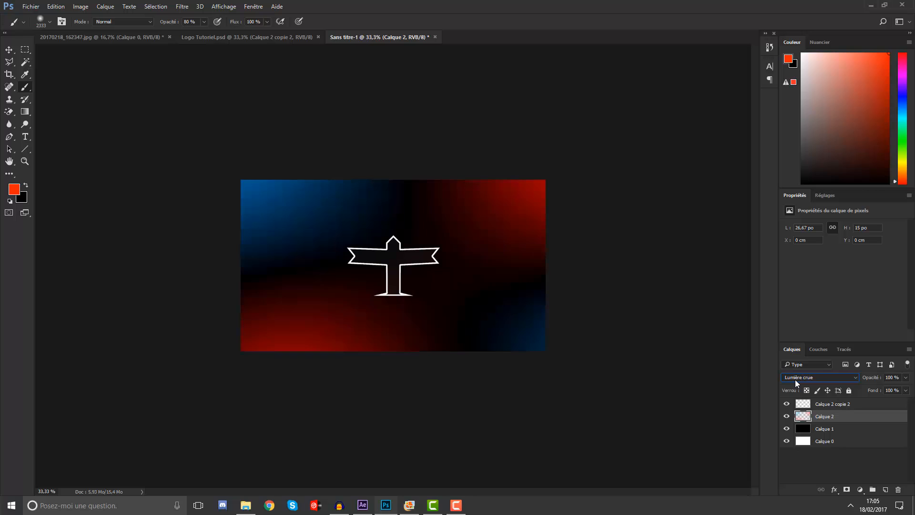
pyautogui.click(794, 379)
pyautogui.click(794, 378)
pyautogui.click(795, 378)
pyautogui.click(796, 376)
pyautogui.scroll(2, 796, 378)
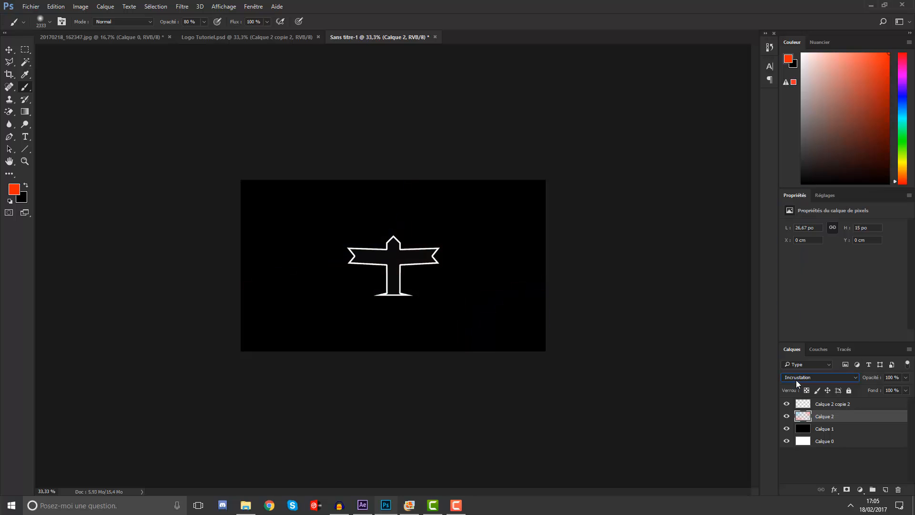
pyautogui.scroll(-2, 794, 380)
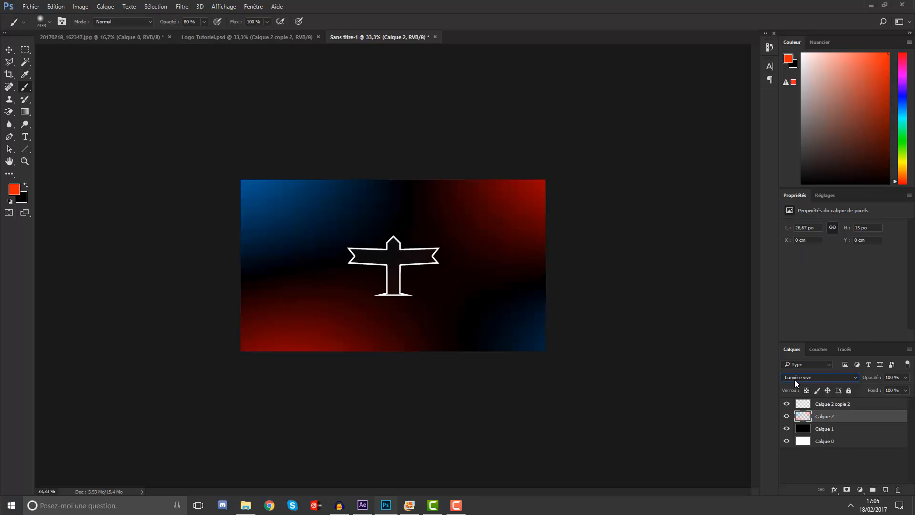
pyautogui.scroll(-3, 794, 379)
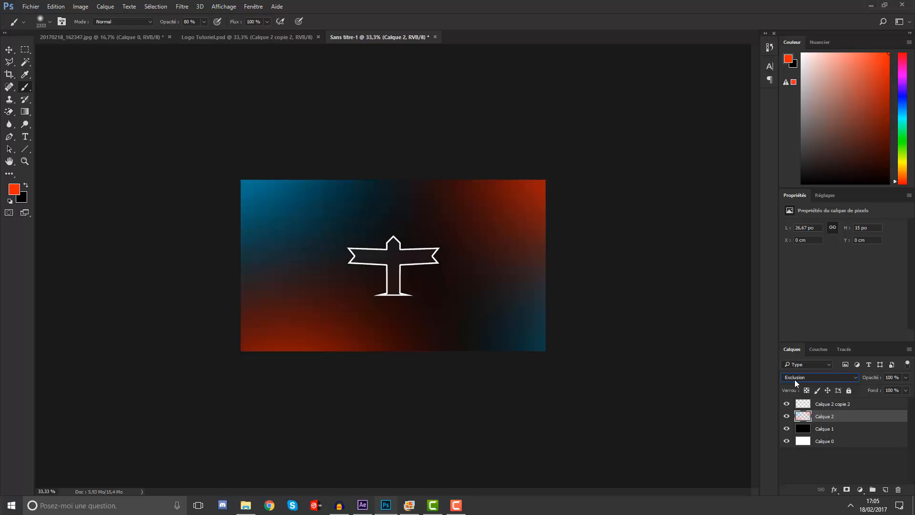
# Lower the opacity of the glow layer Calque 2 to 34%.
pyautogui.click(905, 380)
pyautogui.moveTo(905, 386)
pyautogui.mouseDown()
pyautogui.moveTo(870, 395)
pyautogui.moveTo(886, 388)
pyautogui.moveTo(877, 389)
pyautogui.mouseUp()
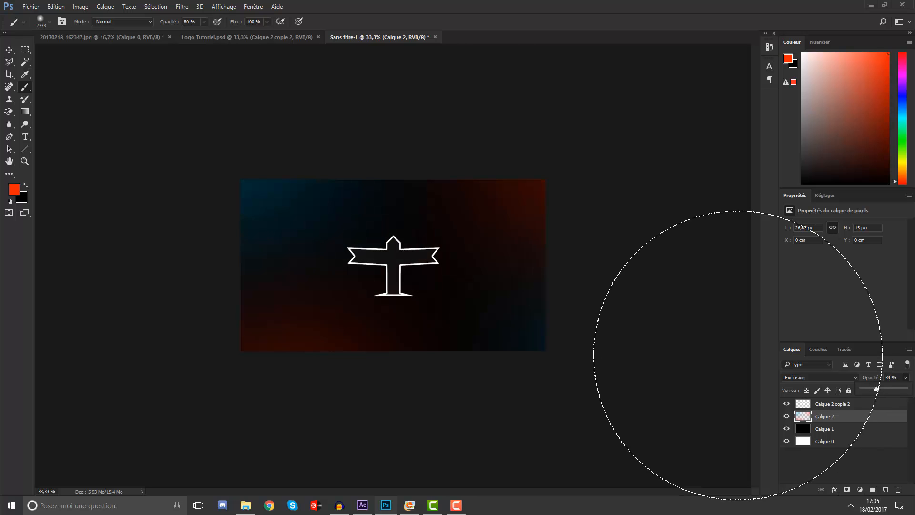
pyautogui.hotkey('ctrl', '+')
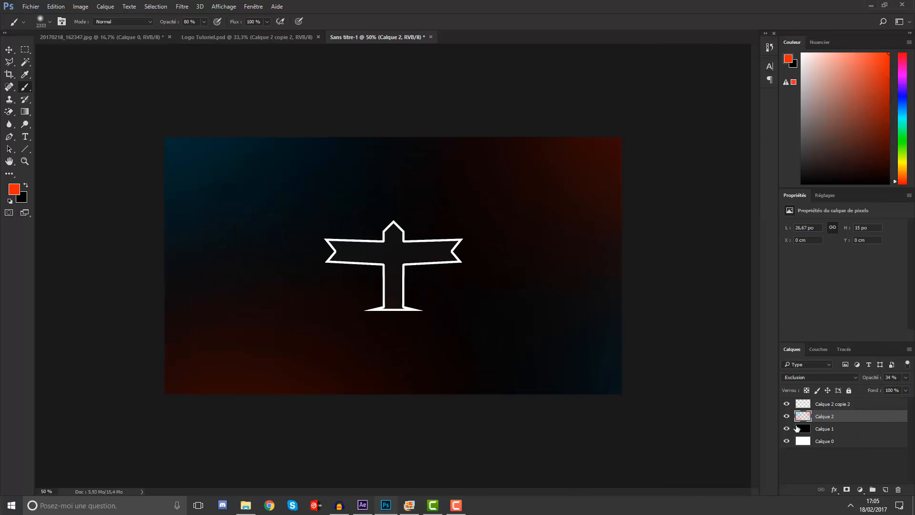
# Set the logo layer Calque 2 copie 2 to the Incrustation blend mode and duplicate it four times.
pyautogui.click(832, 405)
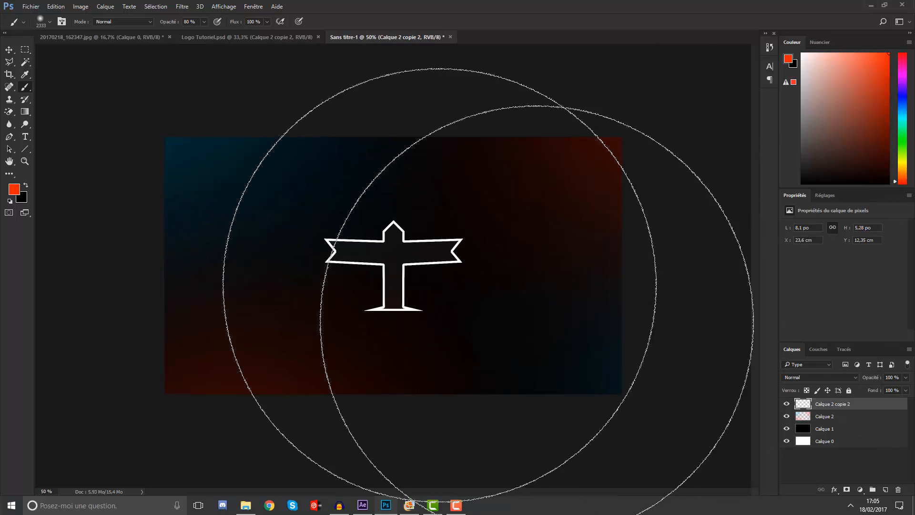
pyautogui.click(801, 378)
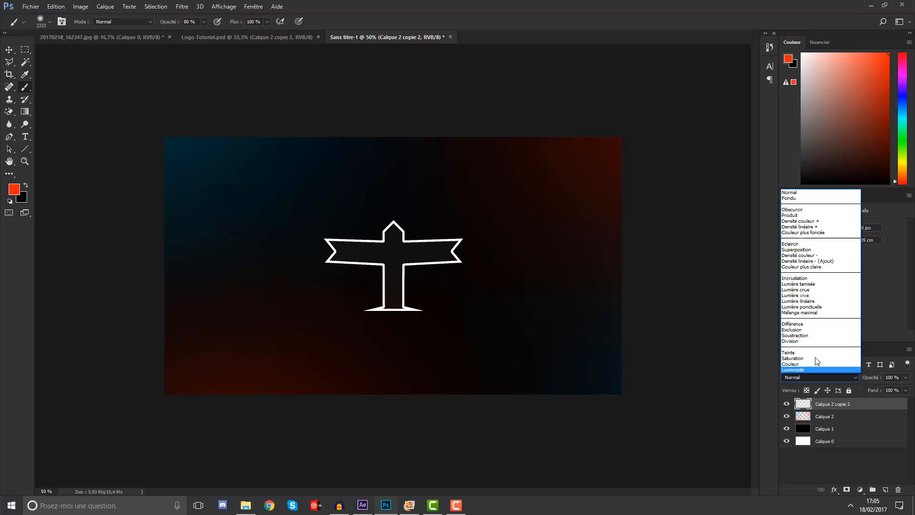
pyautogui.click(809, 278)
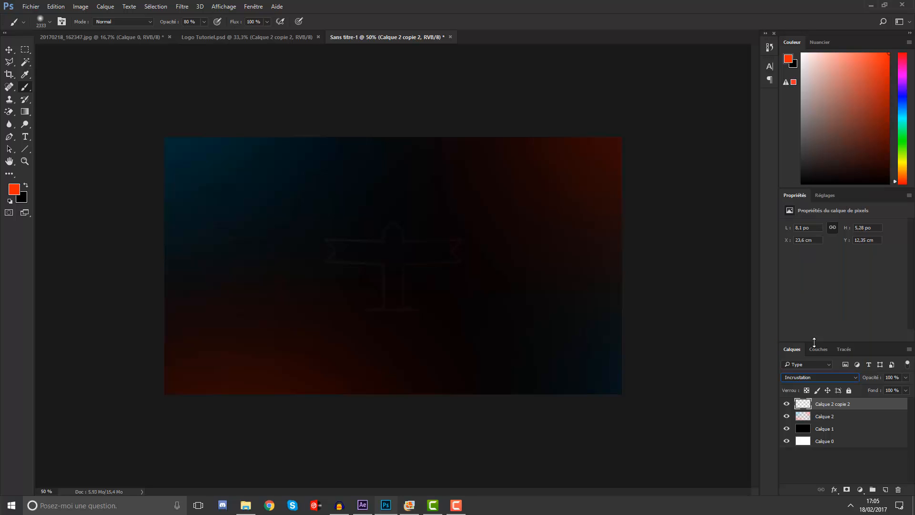
pyautogui.hotkey('ctrl', 'j')
pyautogui.hotkey('ctrl', 'j')
pyautogui.hotkey('ctrl', 'j')
pyautogui.hotkey('ctrl', 'j')
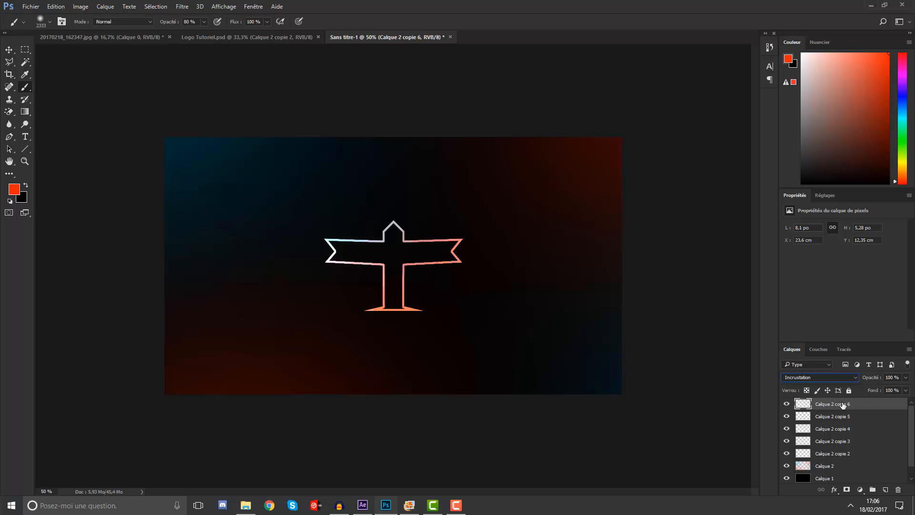
# Hide the topmost logo copy, Calque 2 copie 6, and move the other four logo layers together straight up.
pyautogui.click(786, 405)
pyautogui.click(825, 417)
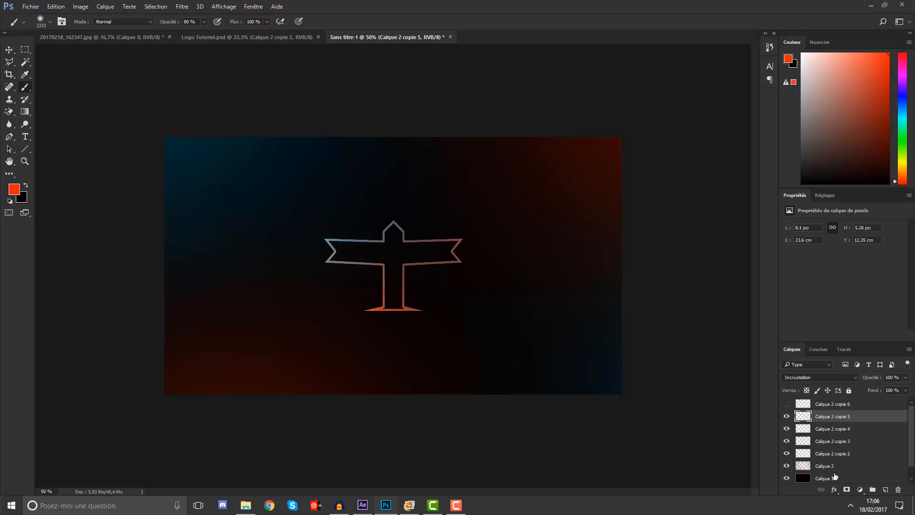
pyautogui.keyDown('shift'); pyautogui.click(836, 454); pyautogui.keyUp('shift')
pyautogui.hotkey('ctrl', 't')
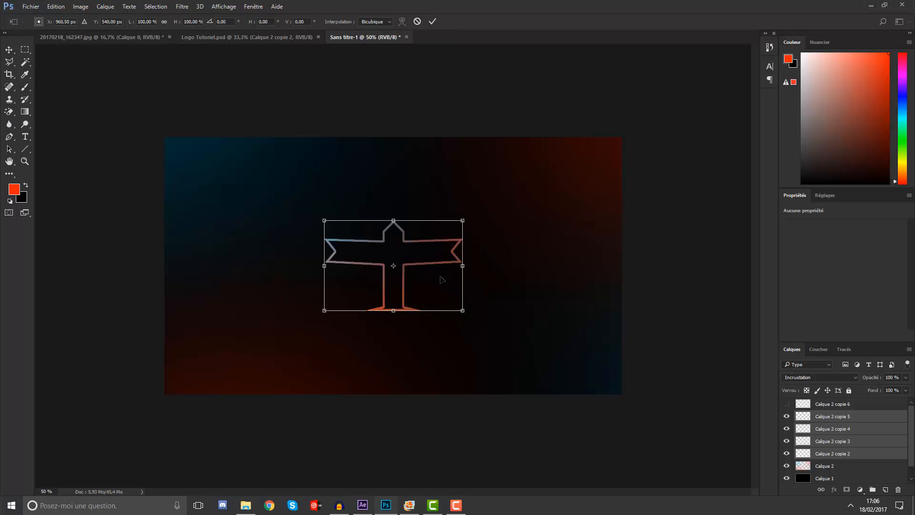
pyautogui.moveTo(441, 279)
pyautogui.mouseDown()
pyautogui.moveTo(456, 252)
pyautogui.moveTo(450, 257)
pyautogui.mouseUp()
pyautogui.press('Return')
pyautogui.press('b')
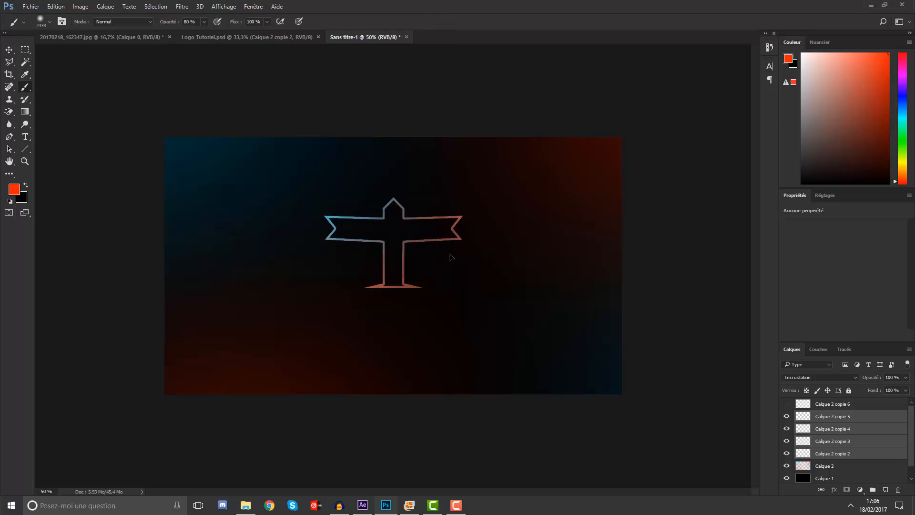
pyautogui.hotkey('ctrl', '-')
pyautogui.hotkey('ctrl', '+')
pyautogui.hotkey('ctrl', '+')
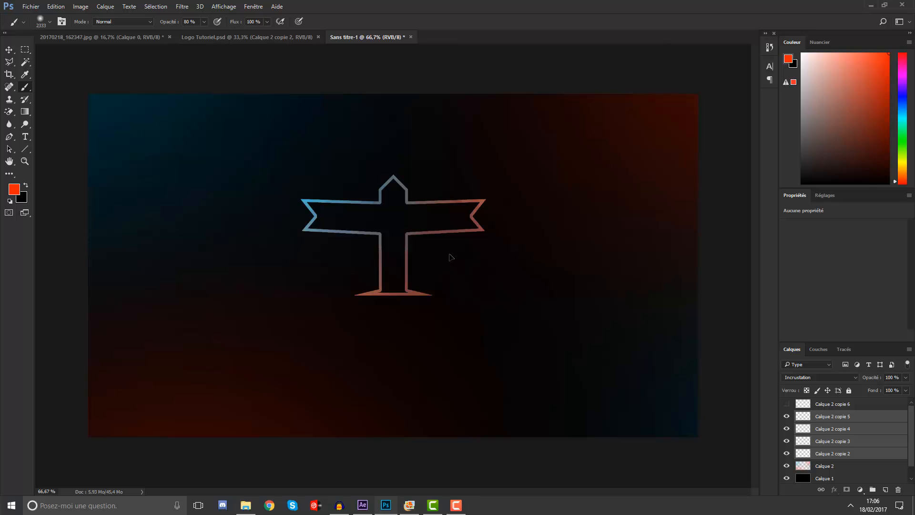
pyautogui.hotkey('ctrl', '-')
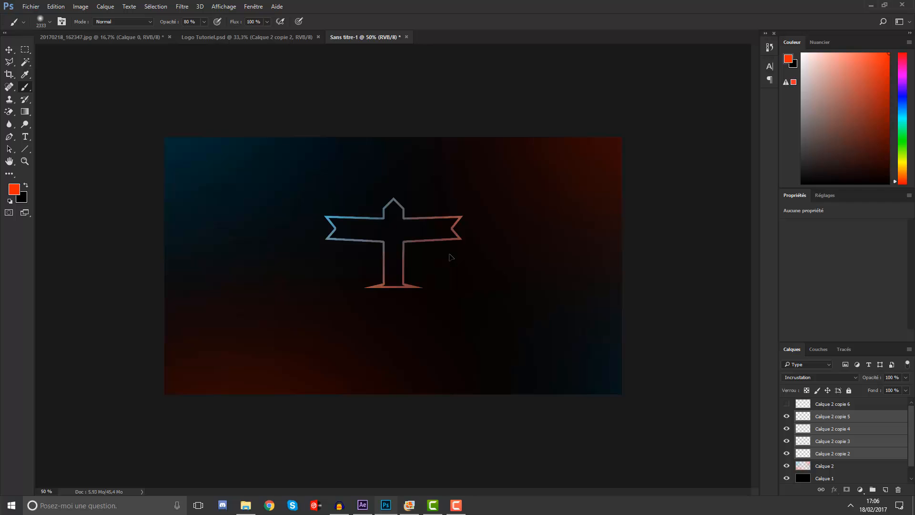
# Switch to the Logo Tutoriel.psd document and open that file again from the 01 - Nom et Logo folder.
pyautogui.click(282, 40)
pyautogui.click(25, 49)
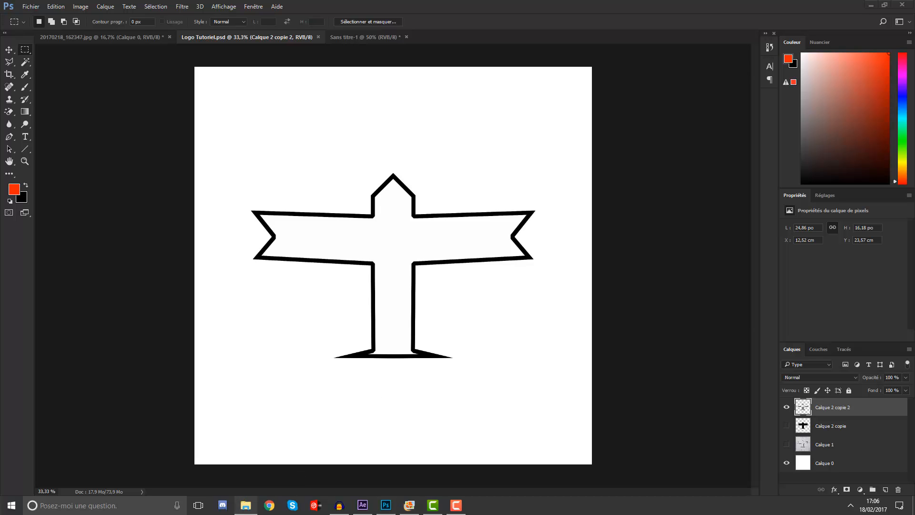
pyautogui.click(245, 505)
pyautogui.moveTo(419, 72); pyautogui.dragTo(717, 63)
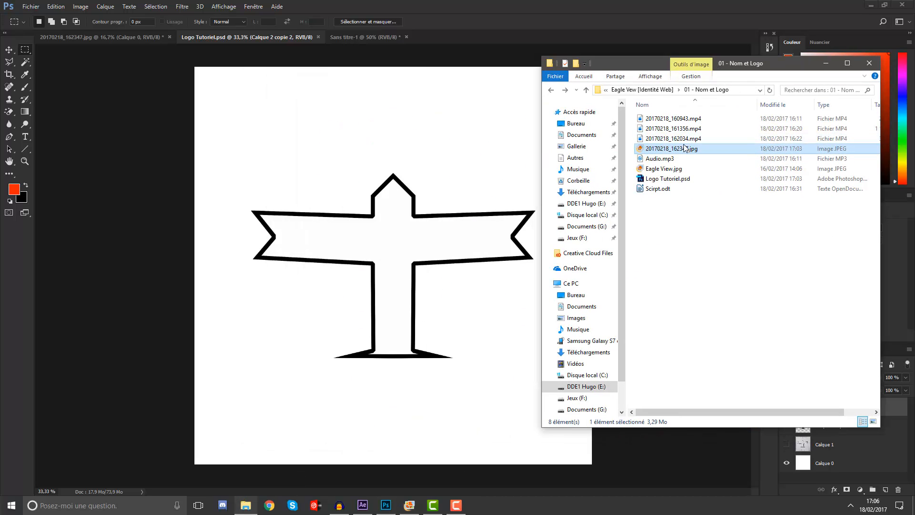
pyautogui.doubleClick(674, 179)
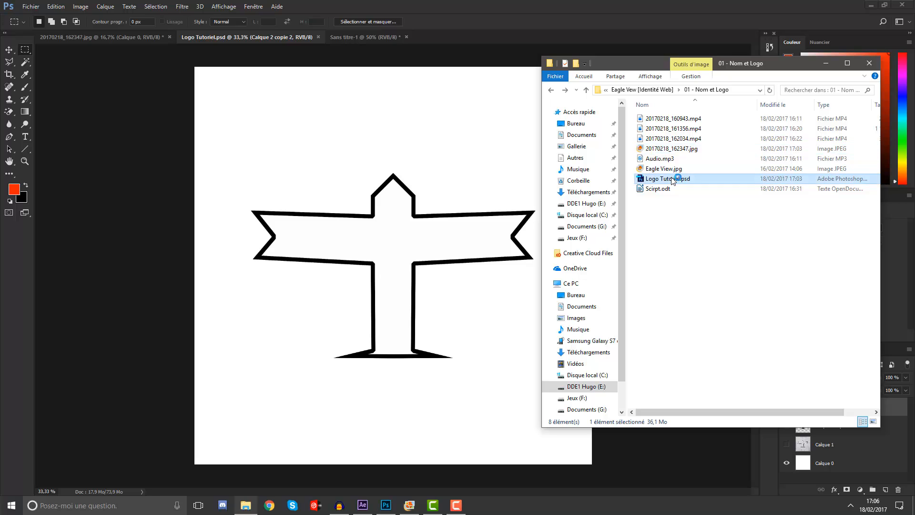
pyautogui.moveTo(312, 183); pyautogui.dragTo(442, 307)
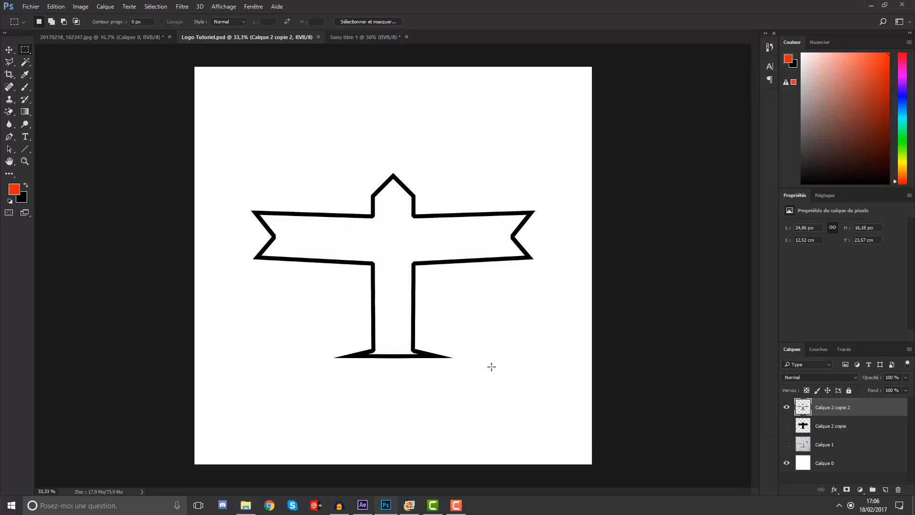
pyautogui.moveTo(491, 367); pyautogui.dragTo(278, 182)
pyautogui.click(9, 50)
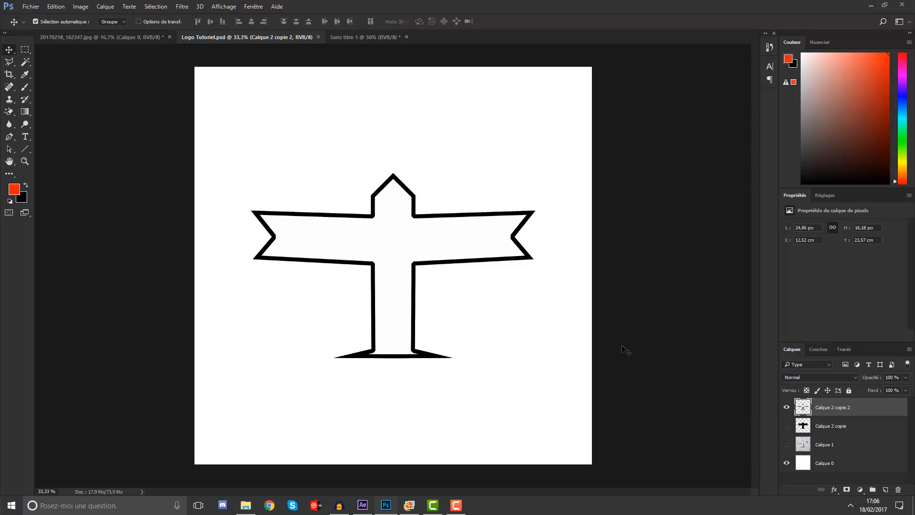
pyautogui.click(23, 138)
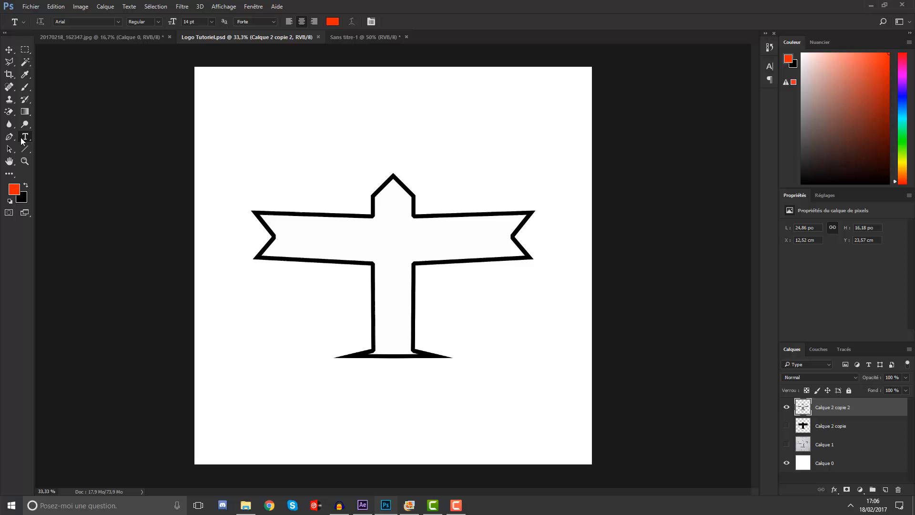
# Move the black outline logo straight up on the white canvas to leave room beneath it.
pyautogui.click(4, 55)
pyautogui.hotkey('ctrl', 't')
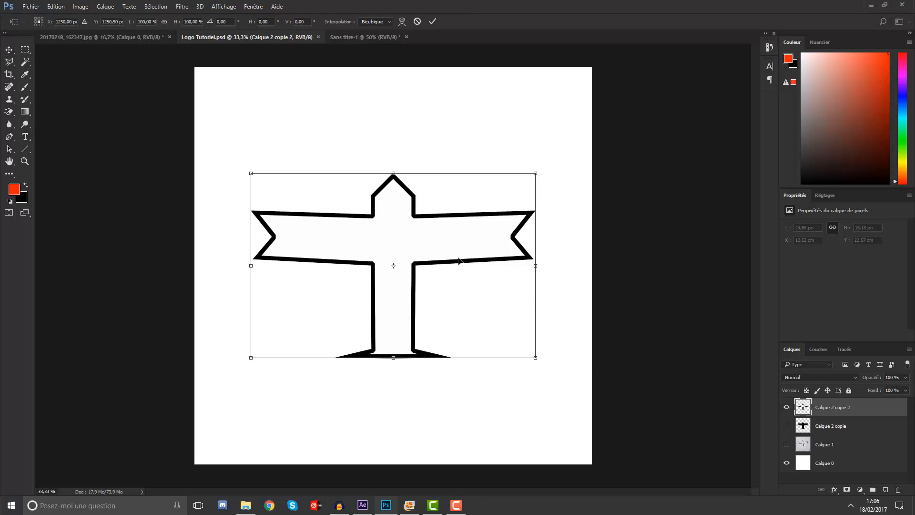
pyautogui.moveTo(458, 261); pyautogui.dragTo(448, 224)
pyautogui.press('Return')
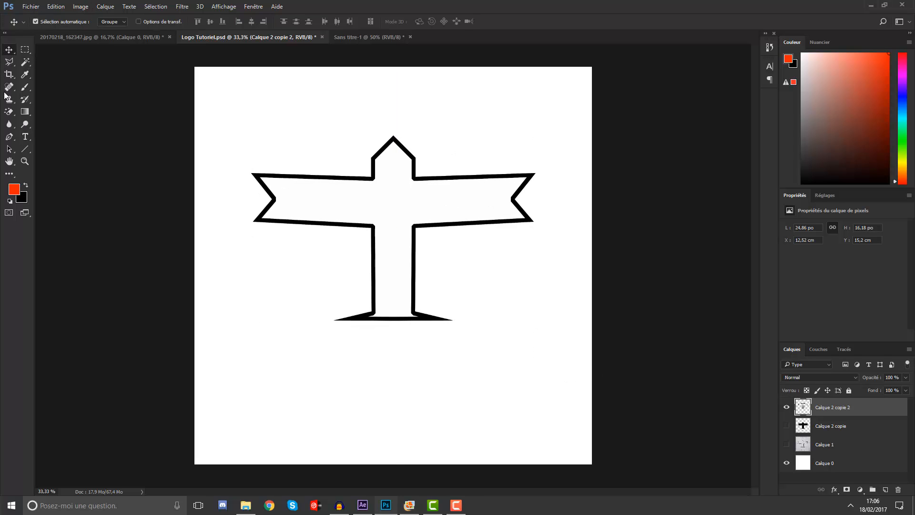
# Add the text EAGLE VIEW in Arial Regular 14 pt below the logo, colored black (000000).
pyautogui.click(25, 138)
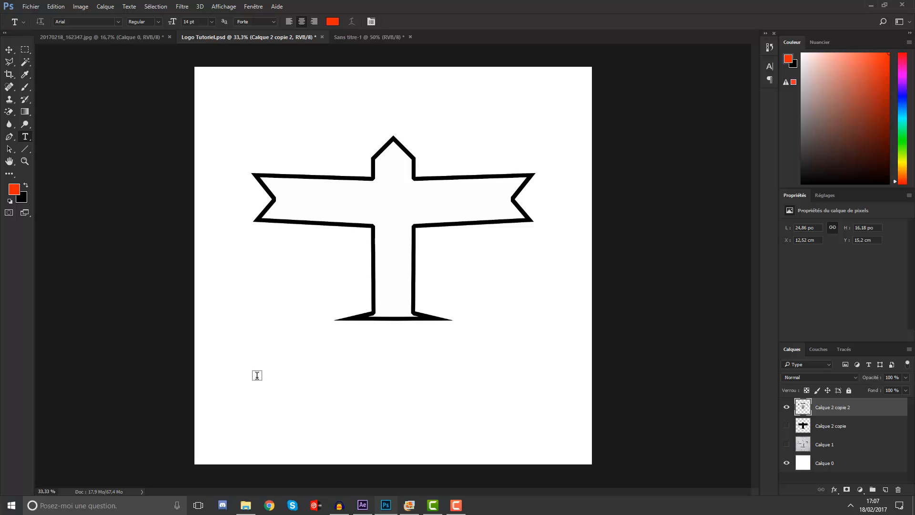
pyautogui.click(258, 404)
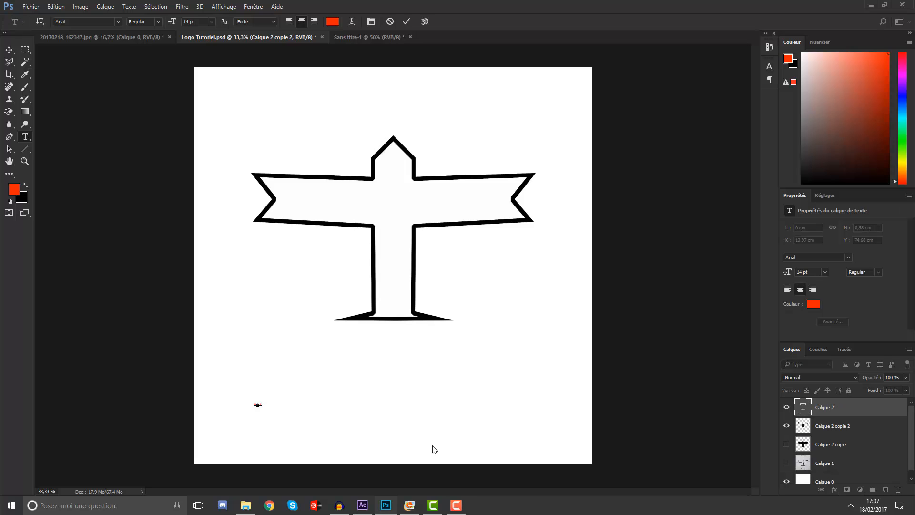
pyautogui.click(333, 22)
pyautogui.write('000000')
pyautogui.press('Return')
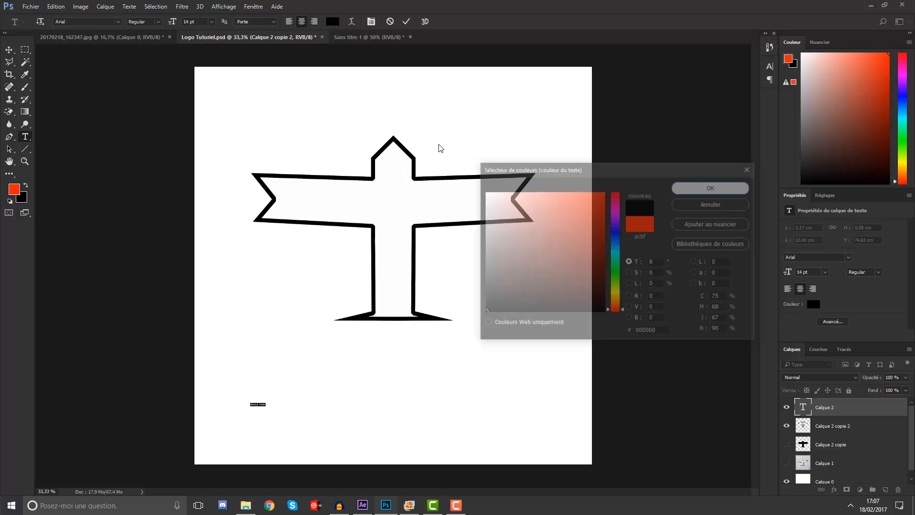
# Enlarge the EAGLE VIEW text proportionally to about 260 pt and place it just beneath the logo.
pyautogui.click(9, 52)
pyautogui.hotkey('ctrl', 't')
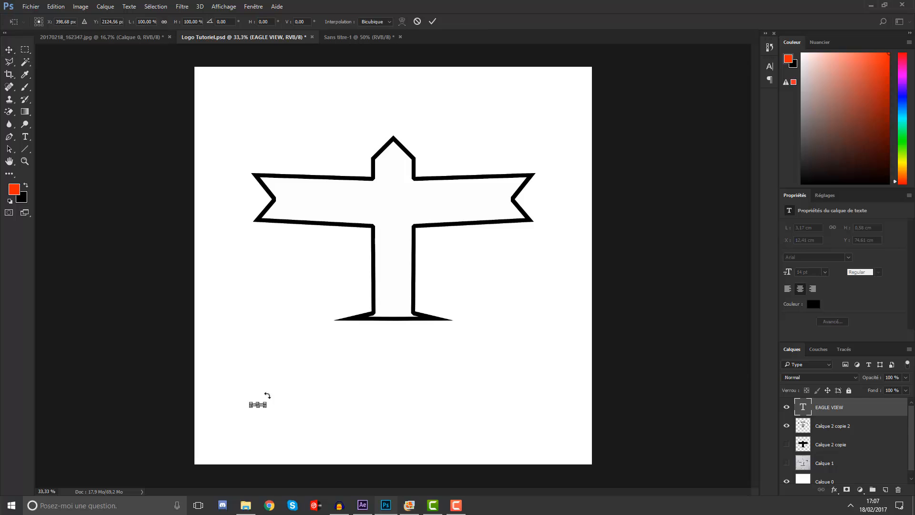
pyautogui.moveTo(266, 401); pyautogui.dragTo(370, 343)
pyautogui.hotkey('ctrl', 'z')
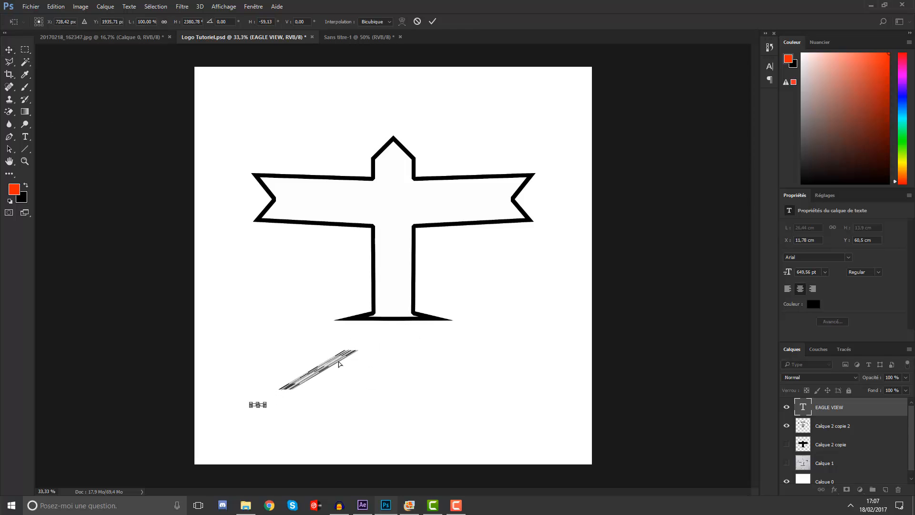
pyautogui.moveTo(267, 402); pyautogui.dragTo(512, 319)
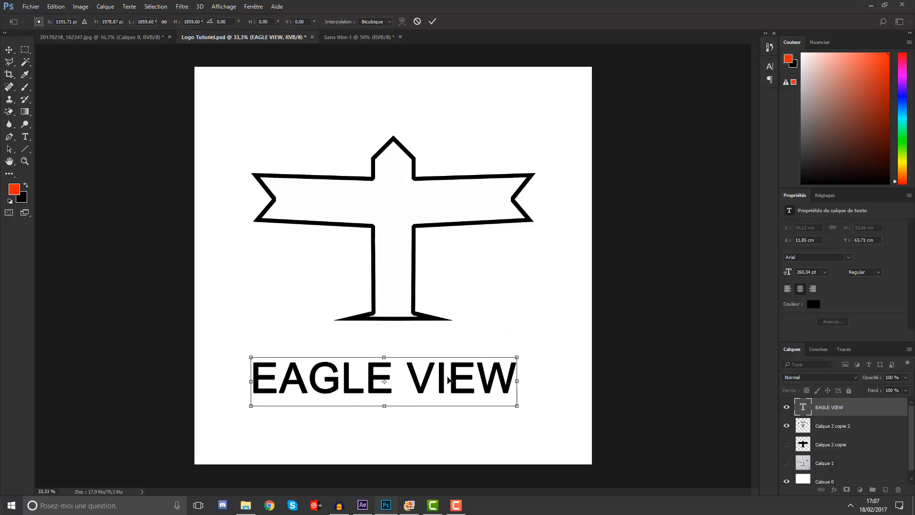
pyautogui.moveTo(448, 381); pyautogui.dragTo(457, 364)
pyautogui.press('Return')
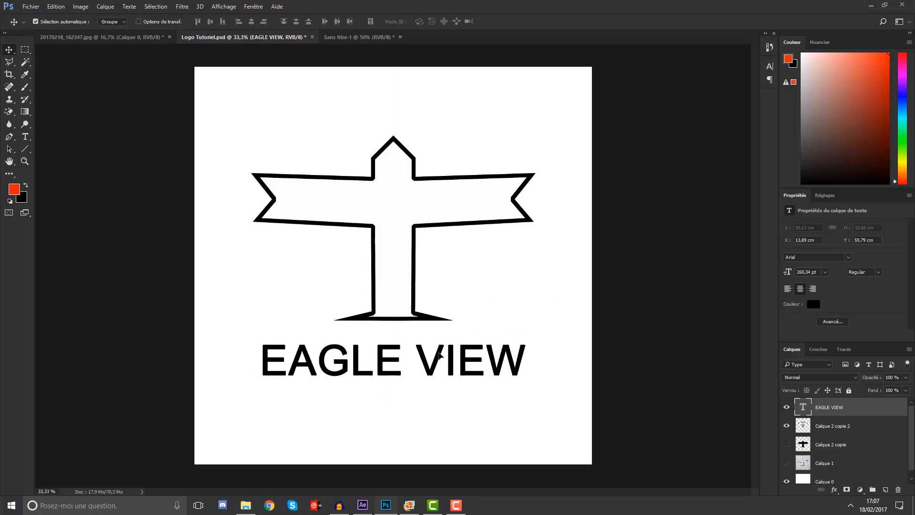
# Change the font of the entire EAGLE VIEW text to Code Bold.
pyautogui.click(25, 137)
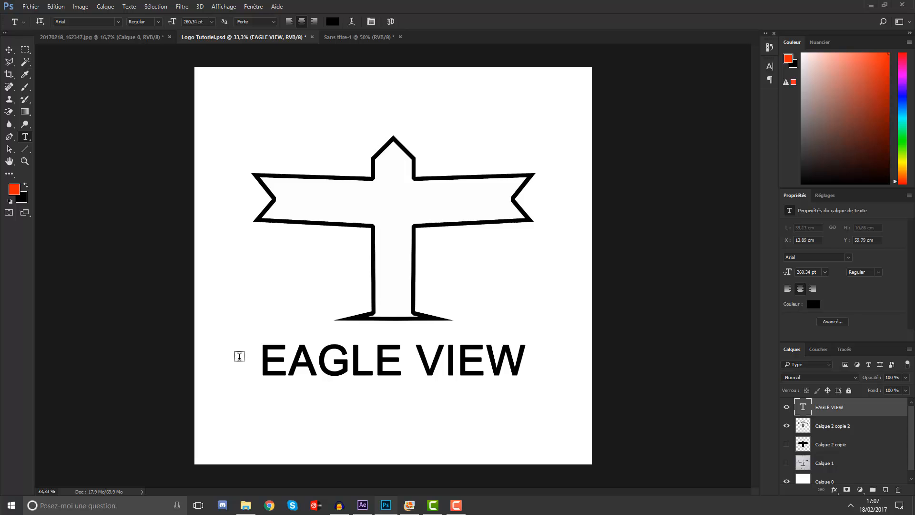
pyautogui.click(391, 358)
pyautogui.click(519, 360)
pyautogui.hotkey('ctrl', 'a')
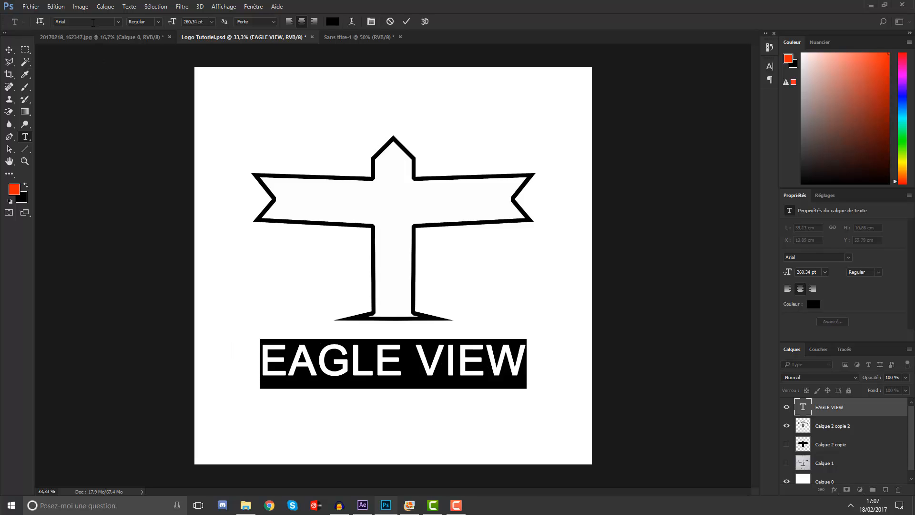
pyautogui.write('code')
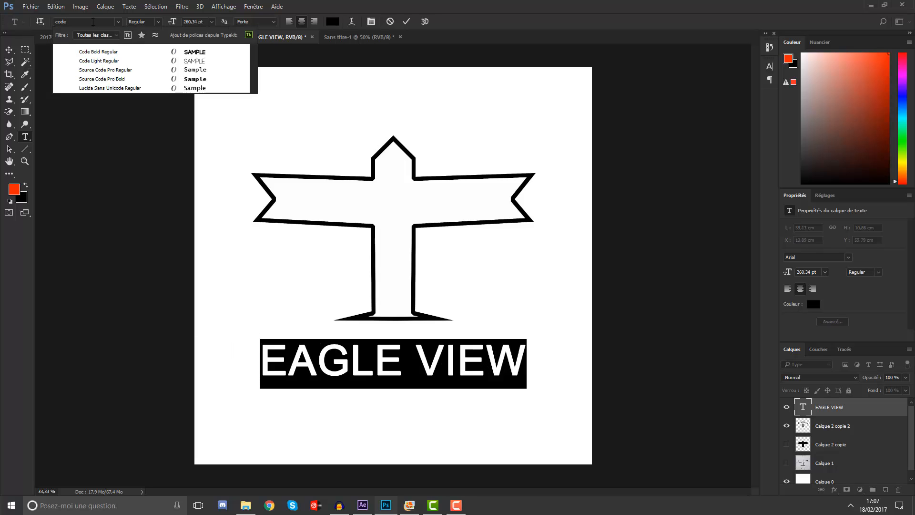
pyautogui.click(158, 53)
# Turn off faux bold for the word EAGLE only.
pyautogui.moveTo(406, 359); pyautogui.dragTo(244, 347)
pyautogui.click(769, 66)
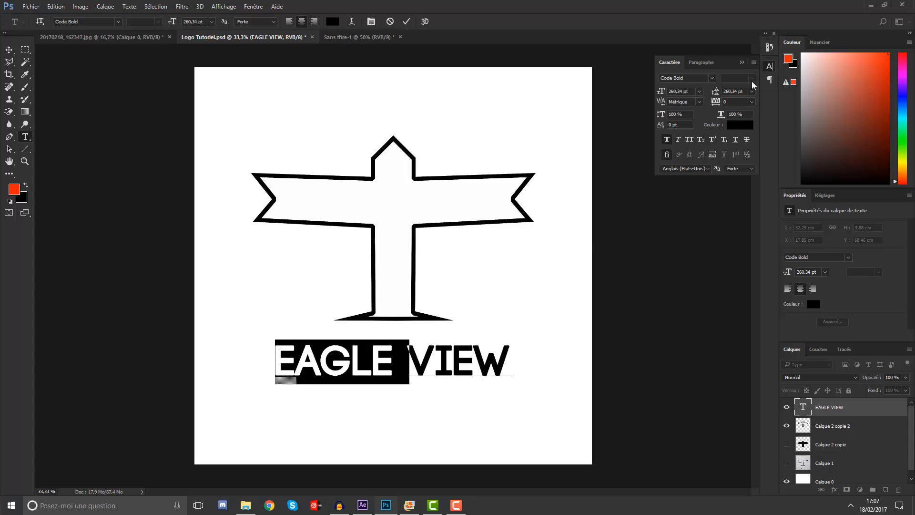
pyautogui.click(668, 140)
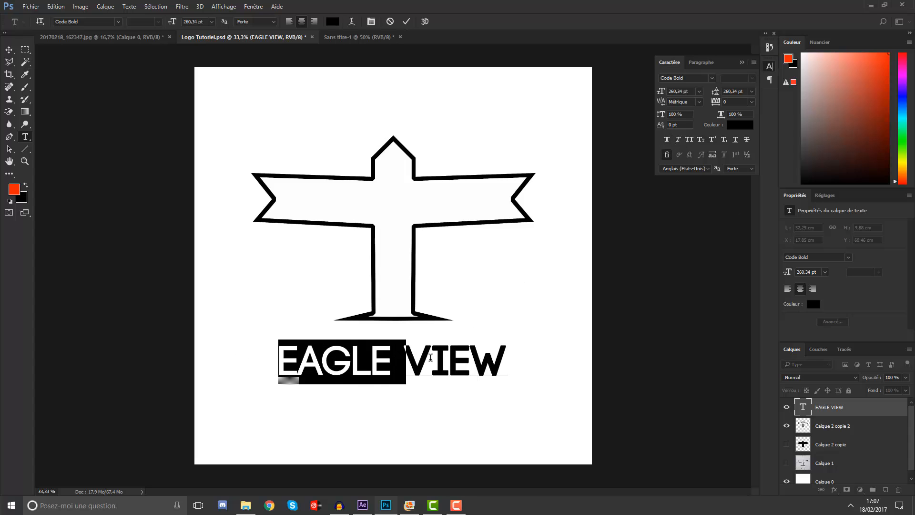
# Set only the word VIEW in the Code Light font, keeping faux bold on, and commit the text.
pyautogui.moveTo(404, 368); pyautogui.dragTo(528, 367)
pyautogui.click(88, 23)
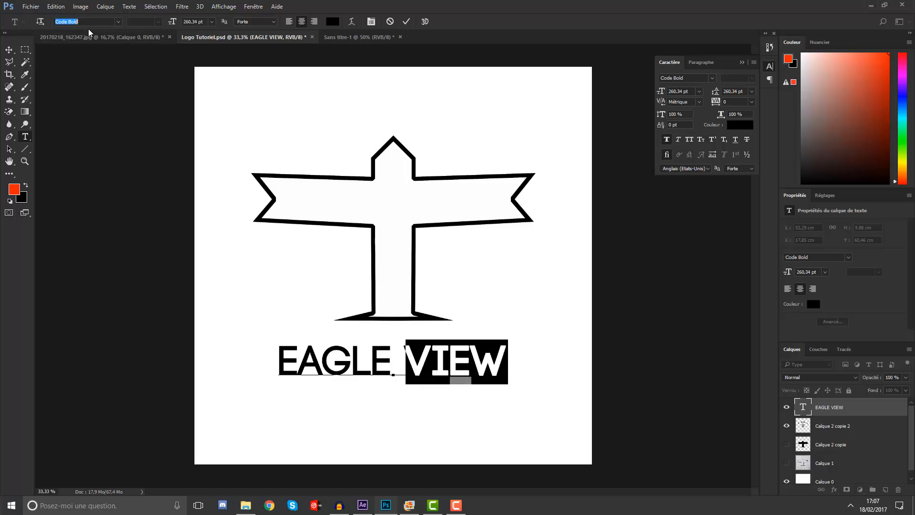
pyautogui.write('c')
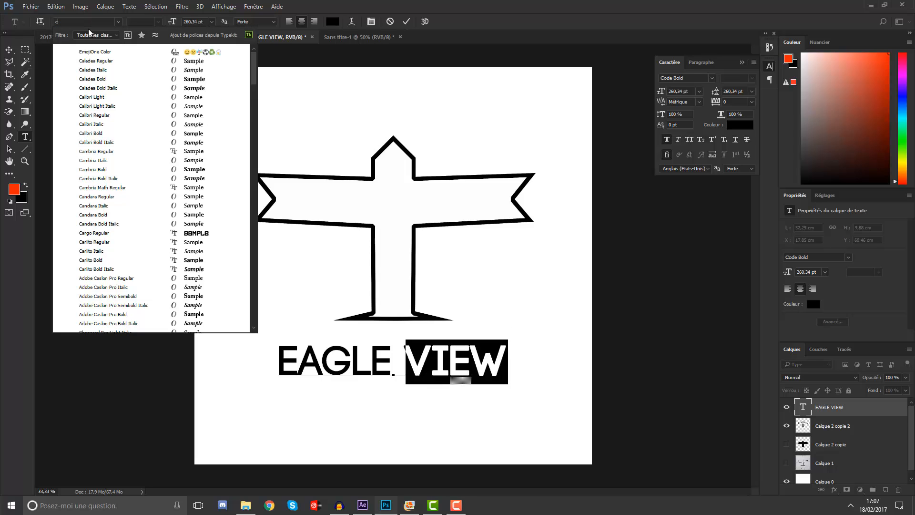
pyautogui.write('ode light')
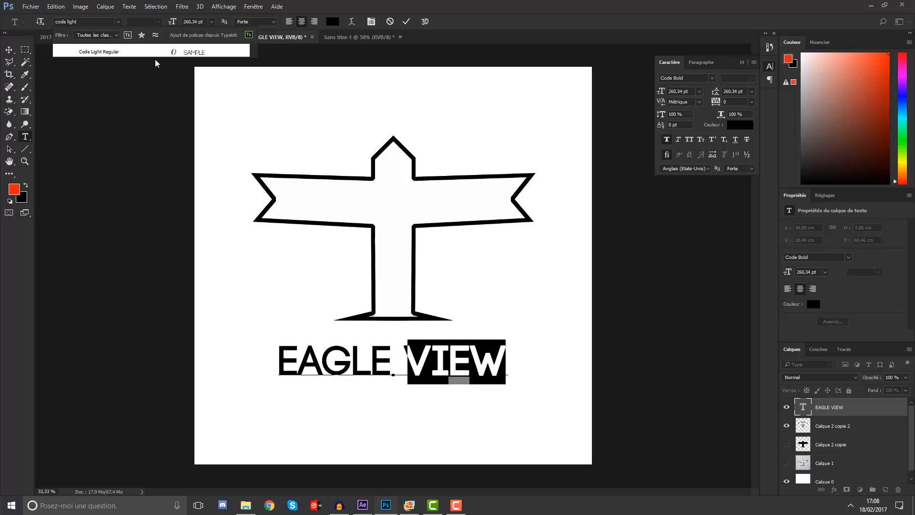
pyautogui.click(152, 48)
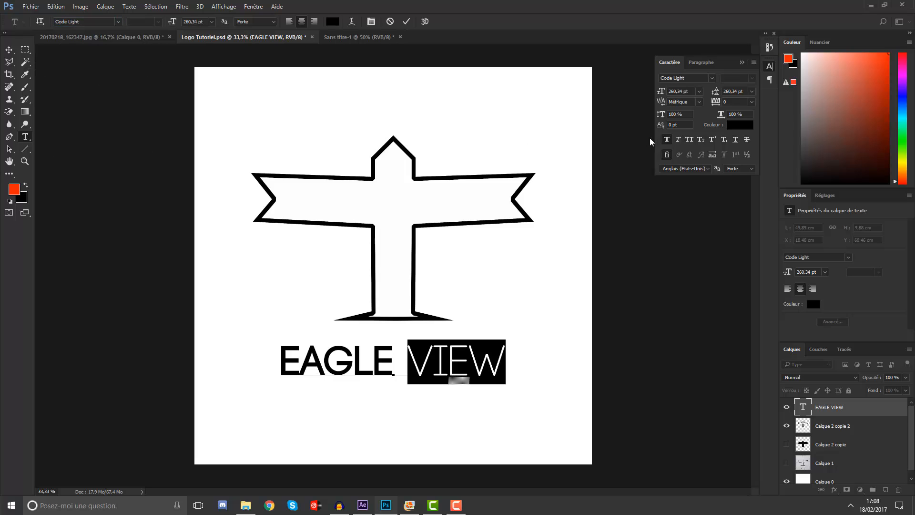
pyautogui.click(668, 139)
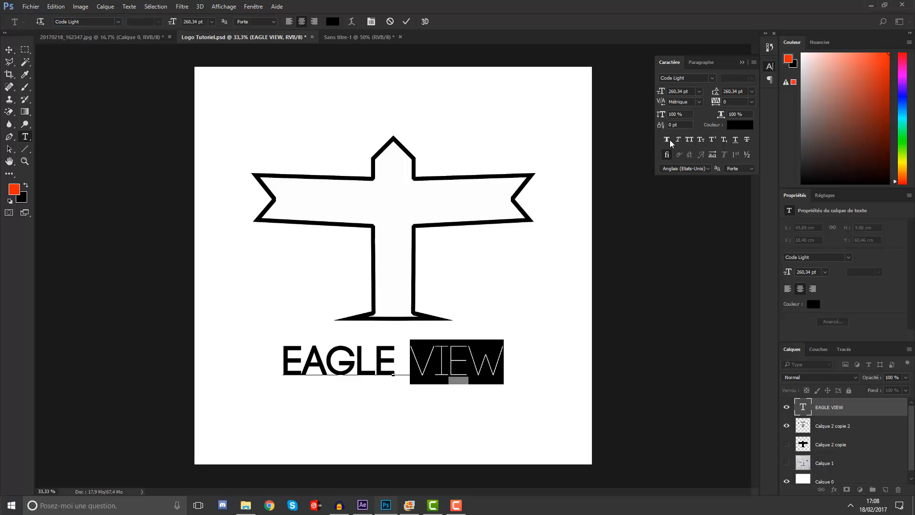
pyautogui.click(670, 139)
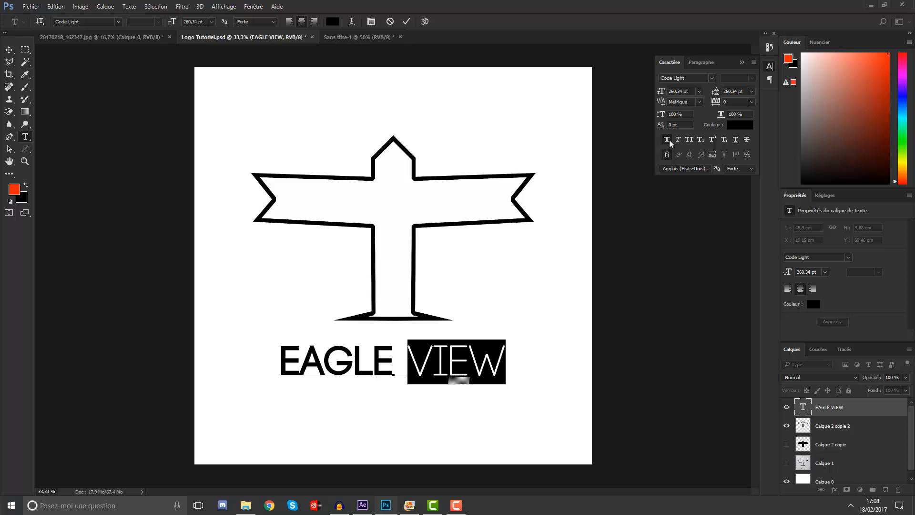
pyautogui.click(11, 50)
pyautogui.click(742, 62)
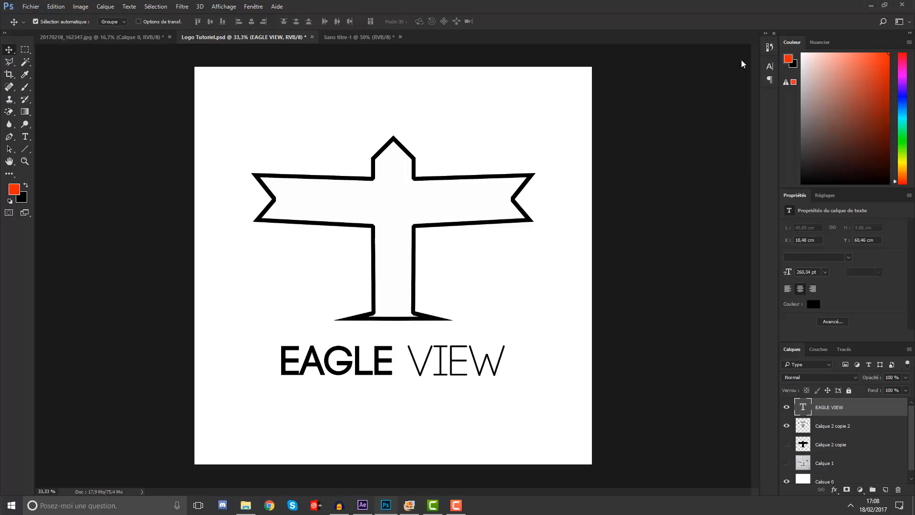
# Move the EAGLE VIEW text straight down about 4 cm to widen the gap below the logo.
pyautogui.press('ctrl')
pyautogui.hotkey('ctrl', 't')
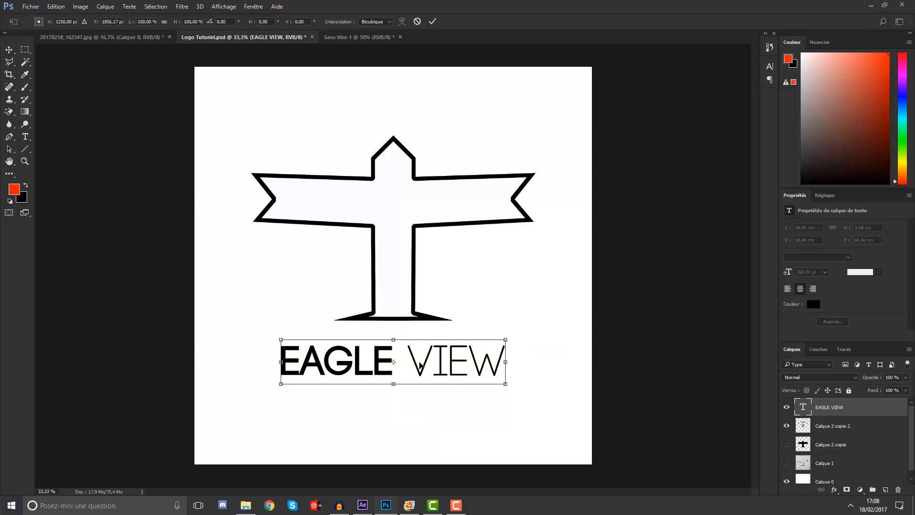
pyautogui.moveTo(410, 367); pyautogui.dragTo(417, 380)
pyautogui.press('Return')
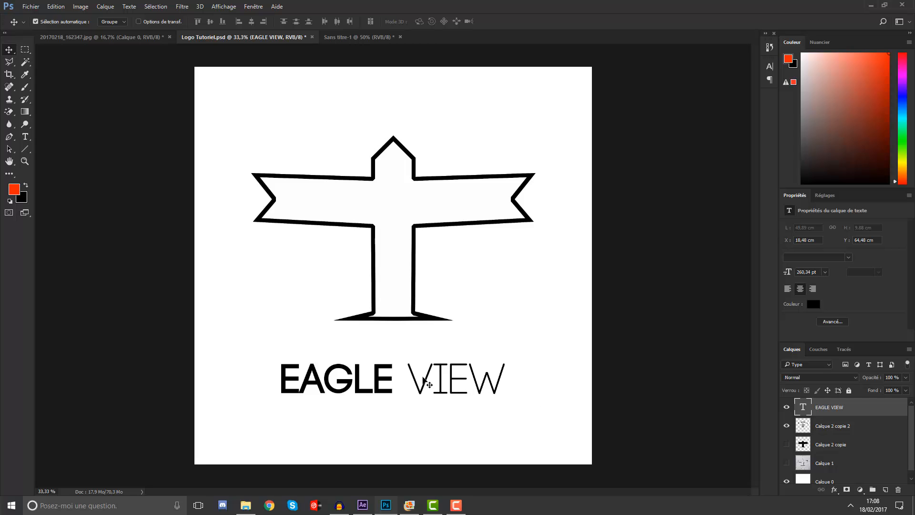
# Move the EAGLE VIEW text and Calque 2 copie 2 layers together slightly down to centre them vertically, and save the document.
pyautogui.press('ctrl')
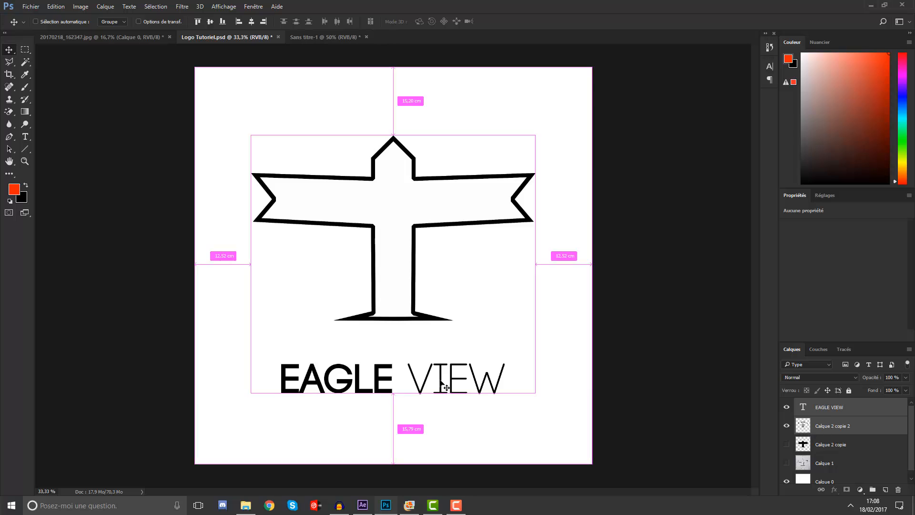
pyautogui.hotkey('ctrl', 't')
pyautogui.moveTo(443, 320)
pyautogui.mouseDown()
pyautogui.moveTo(443, 310)
pyautogui.moveTo(442, 322)
pyautogui.mouseUp()
pyautogui.press('Return')
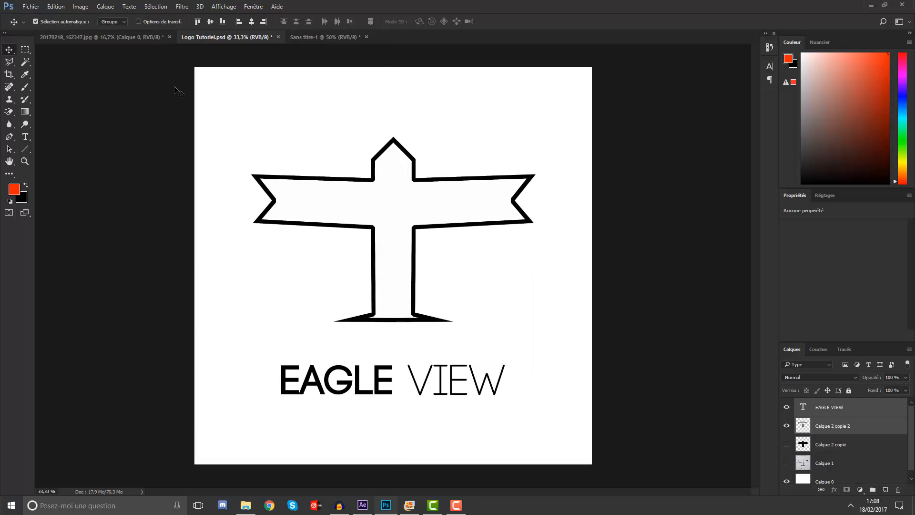
pyautogui.click(31, 7)
pyautogui.click(62, 103)
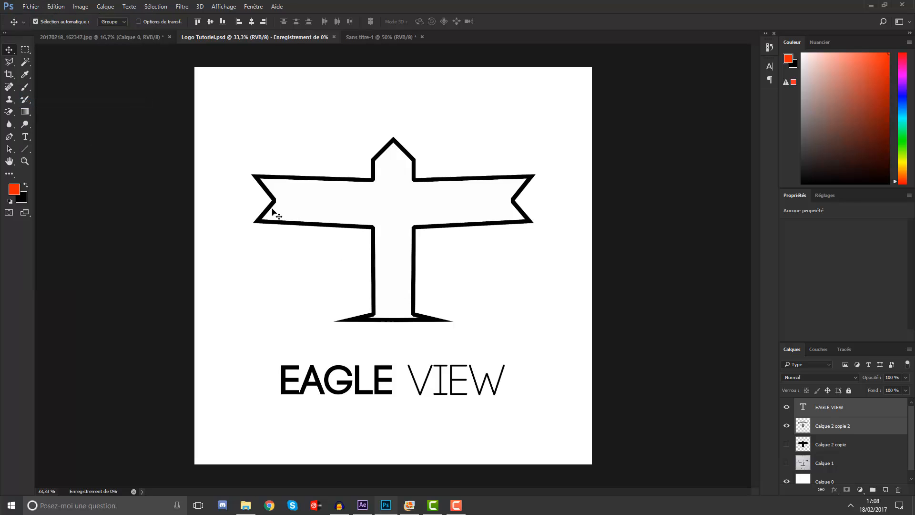
pyautogui.click(25, 50)
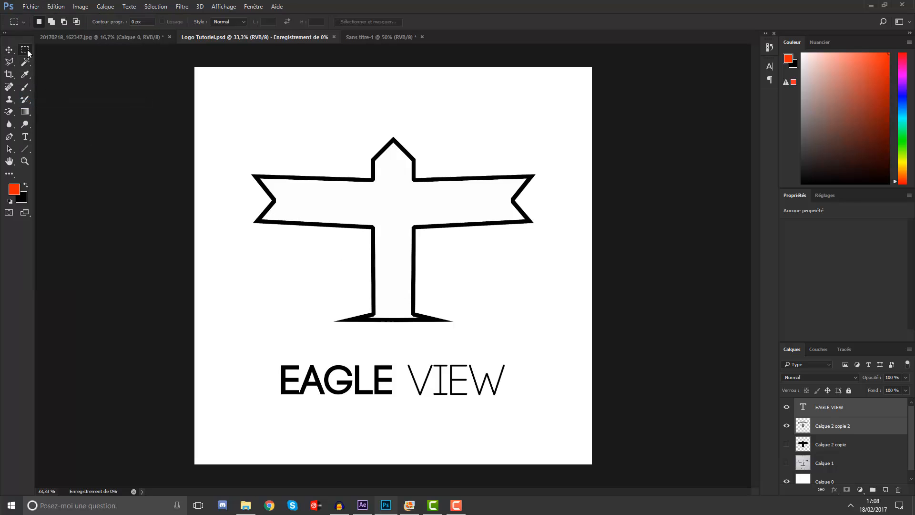
pyautogui.moveTo(195, 67); pyautogui.dragTo(166, 59)
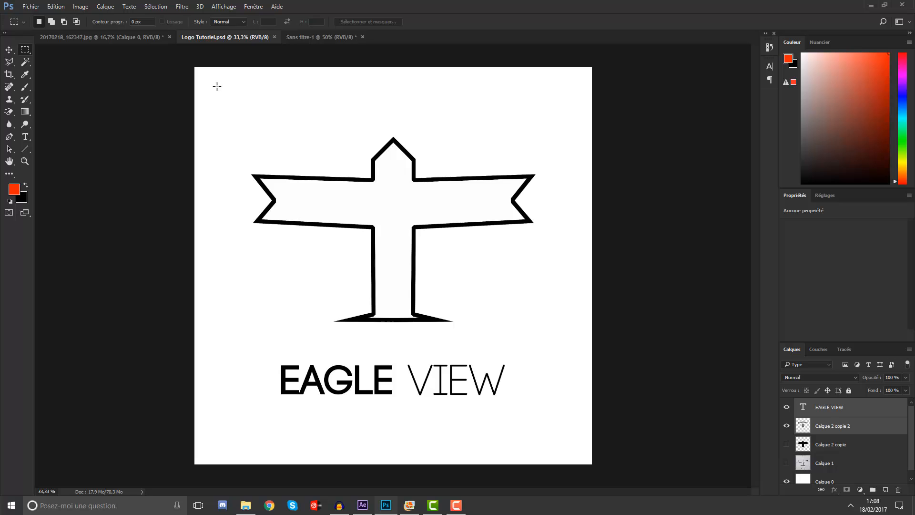
pyautogui.moveTo(190, 73); pyautogui.dragTo(320, 196)
pyautogui.hotkey('ctrl', 'd')
pyautogui.moveTo(190, 72); pyautogui.dragTo(436, 295)
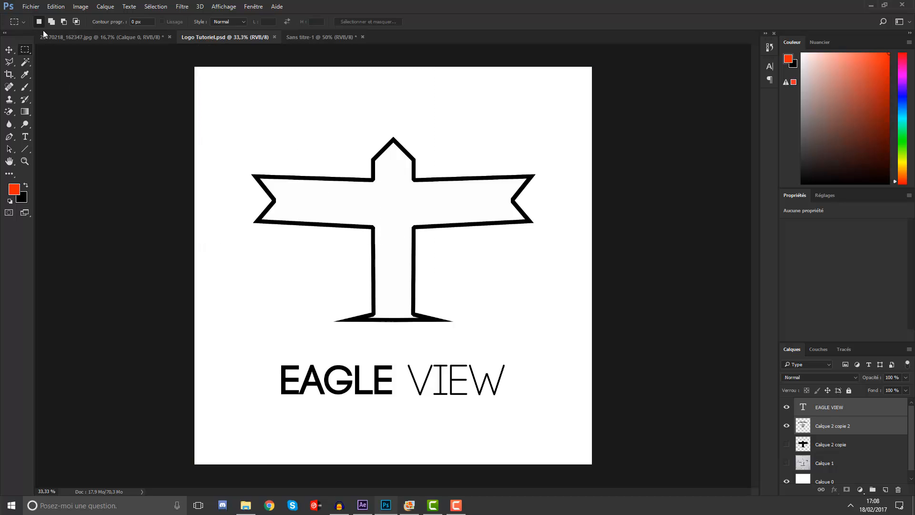